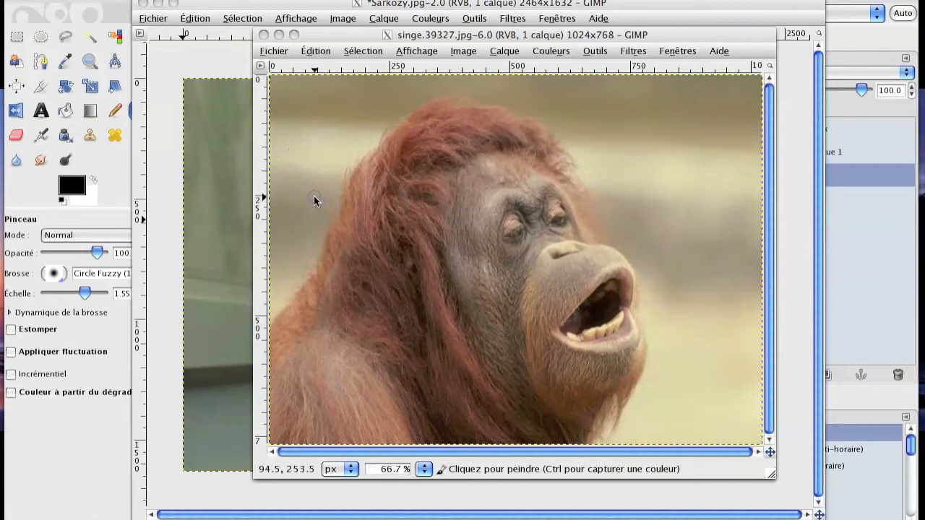
Review the ape photo, the Sarkozy portrait and the finished montage Montage Sarko.psd, then minimise the montage
drag(335, 32, 274, 48)
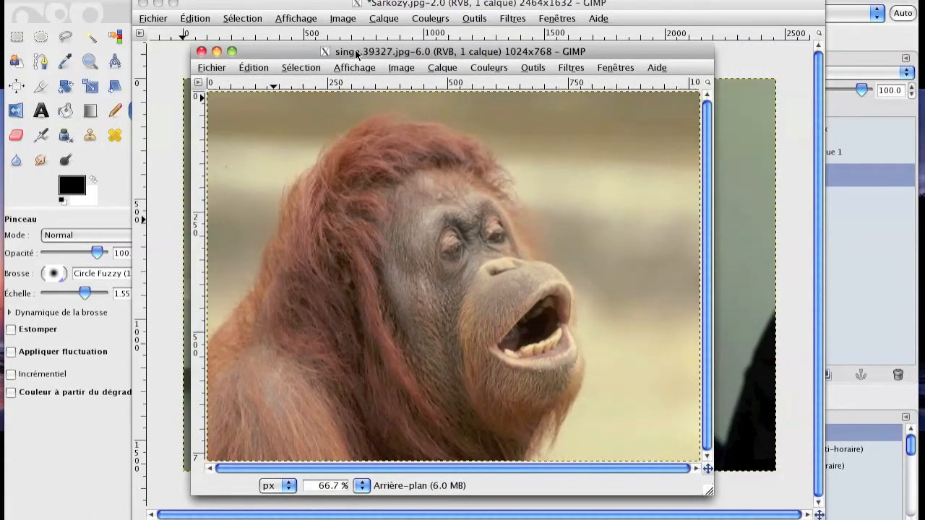
click(755, 17)
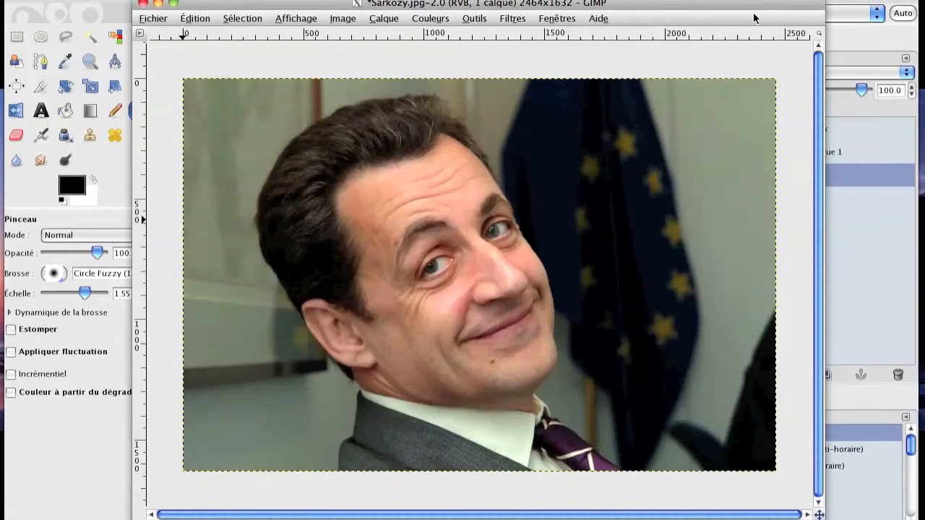
click(551, 19)
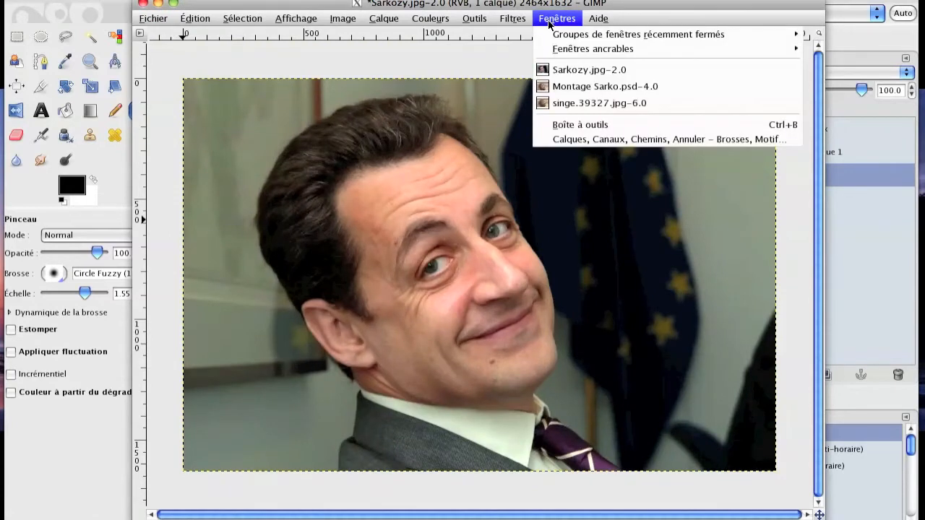
click(660, 87)
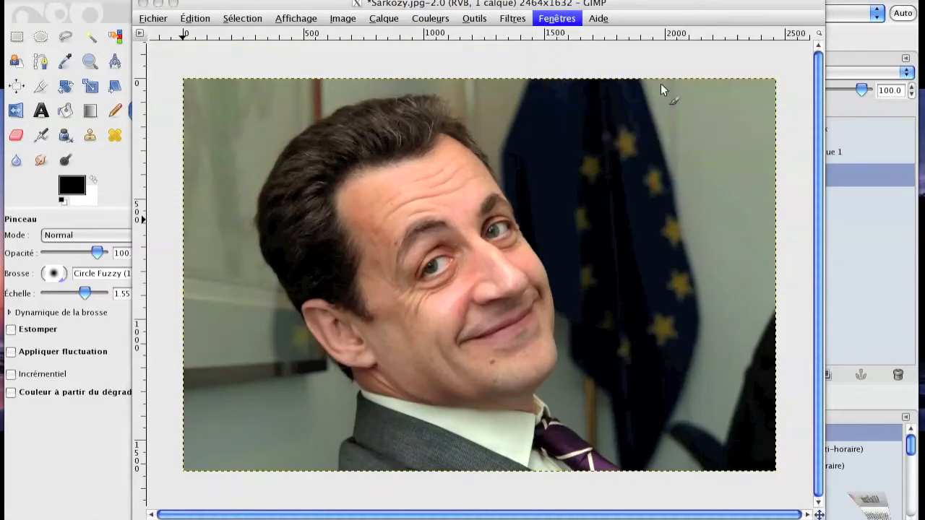
drag(488, 231, 462, 50)
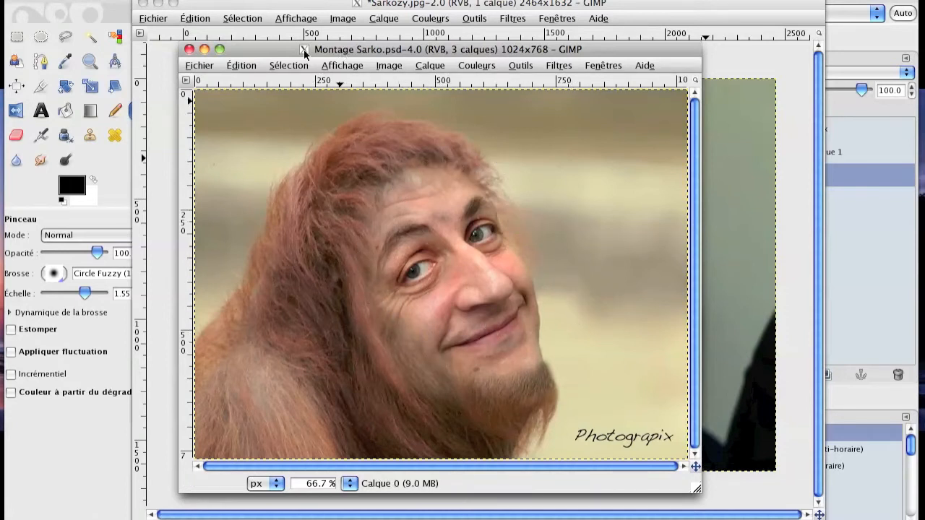
drag(231, 53, 306, 55)
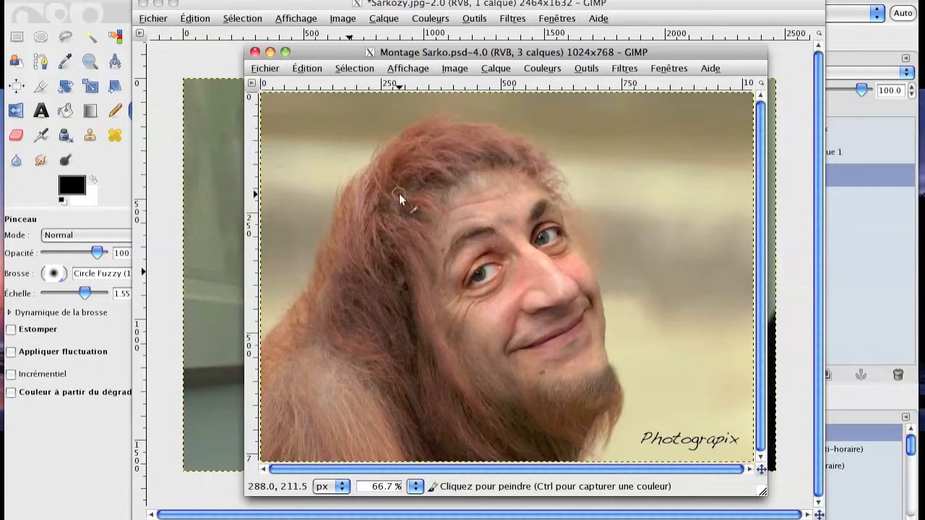
click(270, 52)
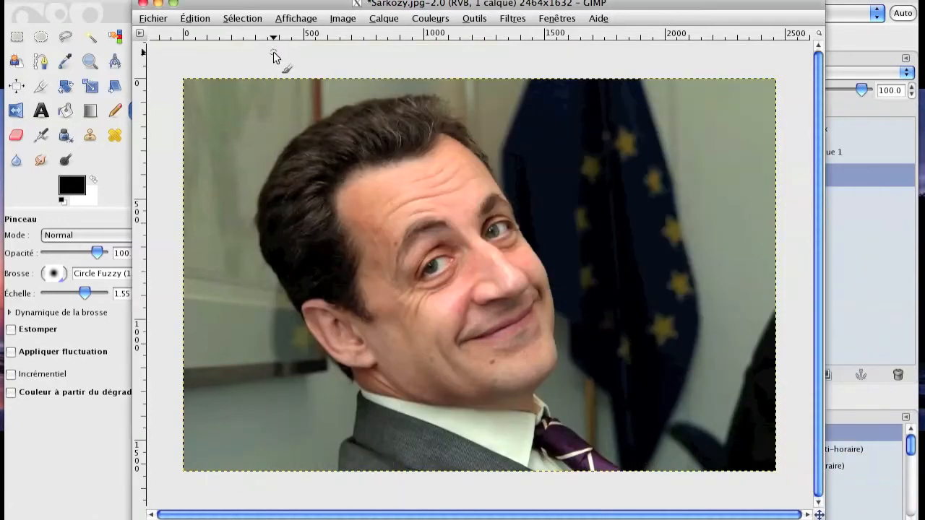
Move the Sarkozy portrait's window clear of the layer list and list the layers of Sarkozy.jpg
drag(691, 5, 555, 0)
click(827, 28)
click(824, 13)
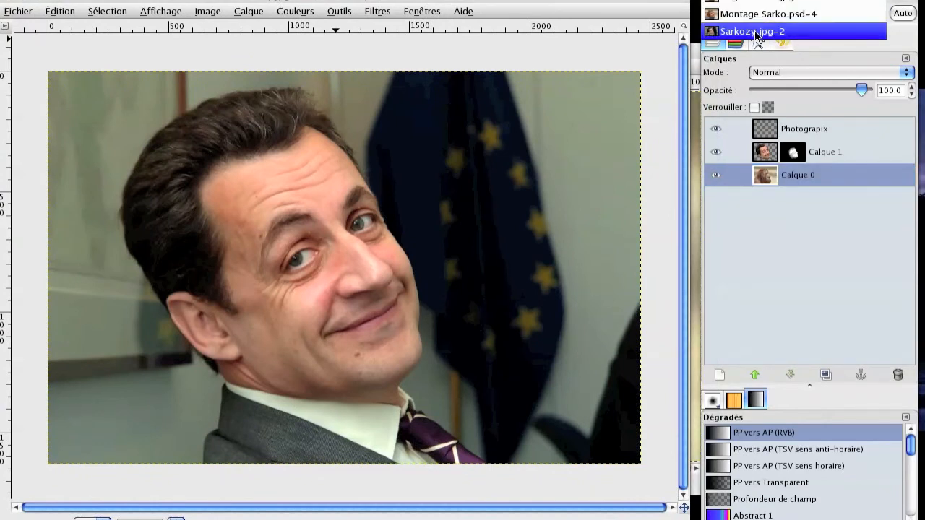
click(752, 32)
click(251, 9)
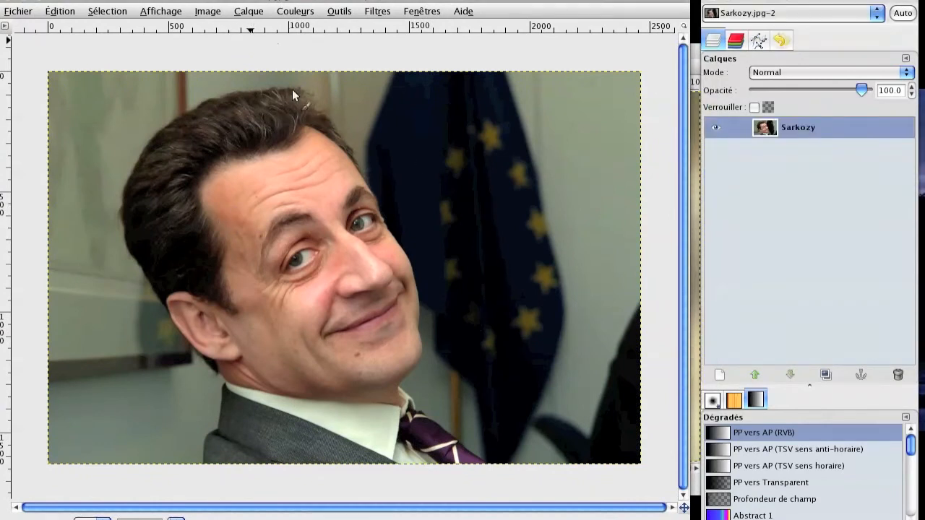
Copy the Sarkozy layer into singe.39327.jpg as a new layer and minimise the portrait's own window
drag(244, 2, 272, 209)
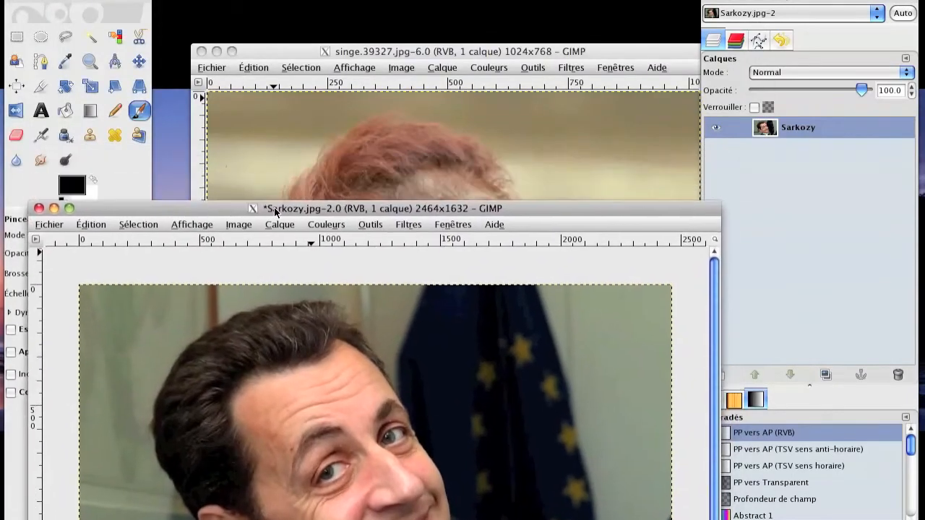
click(372, 47)
drag(372, 47, 329, 7)
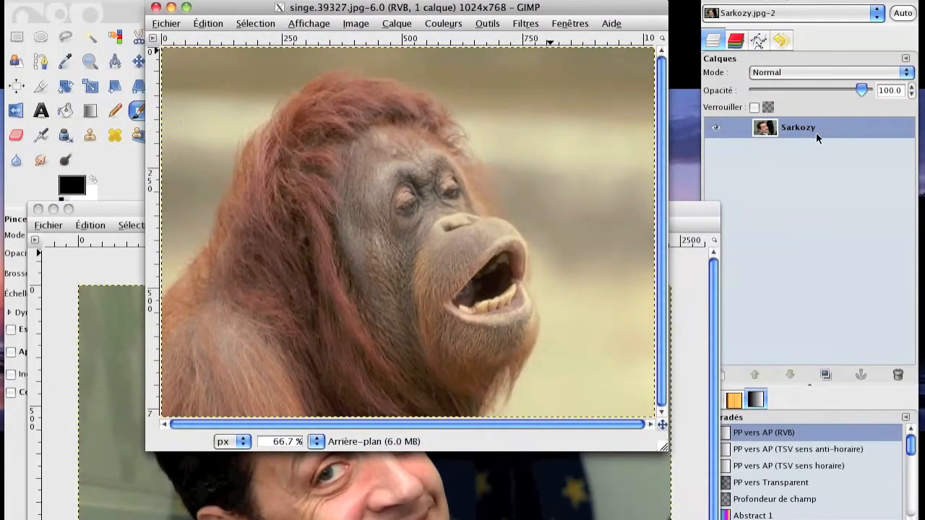
drag(803, 128, 455, 135)
click(55, 208)
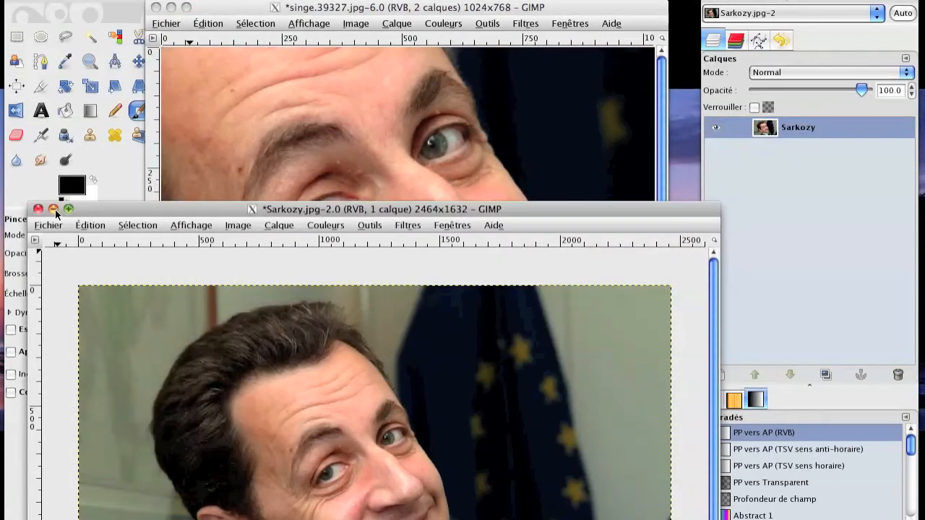
click(54, 209)
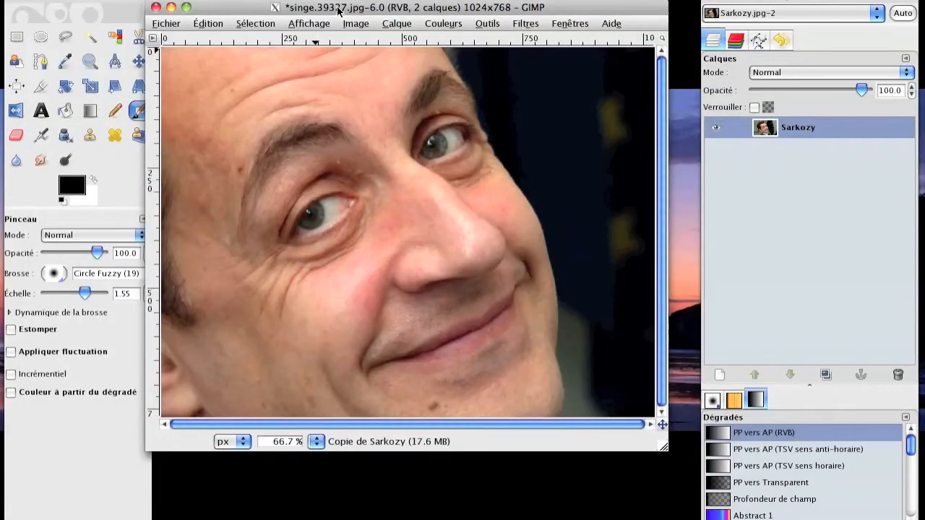
List the layers of singe.39327.jpg and toggle the copied portrait layer's visibility off and back on
click(405, 139)
key(ctrl+z)
key(minus)
key(minus)
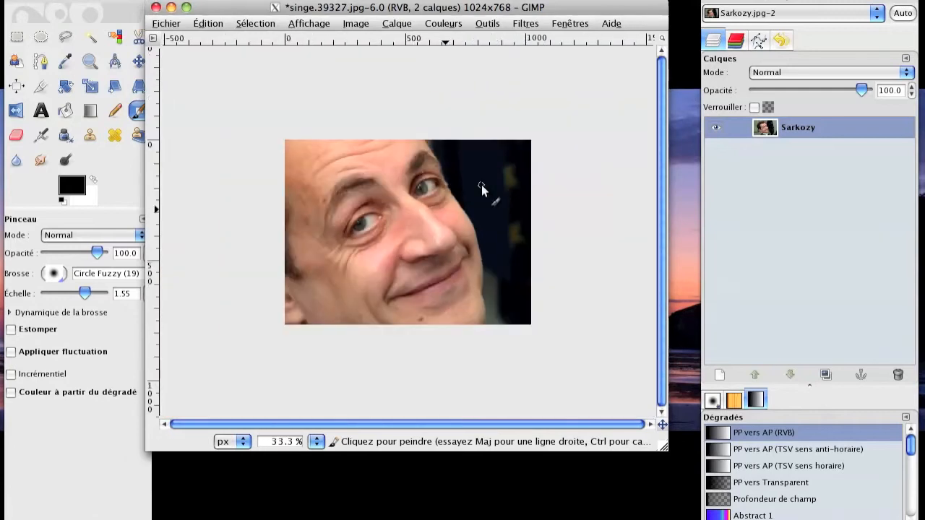
key(minus)
key(minus)
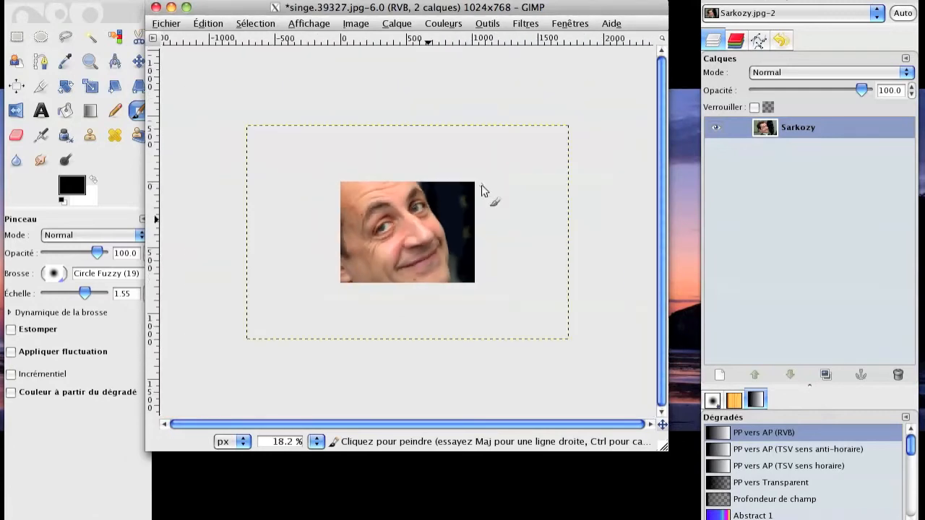
click(872, 17)
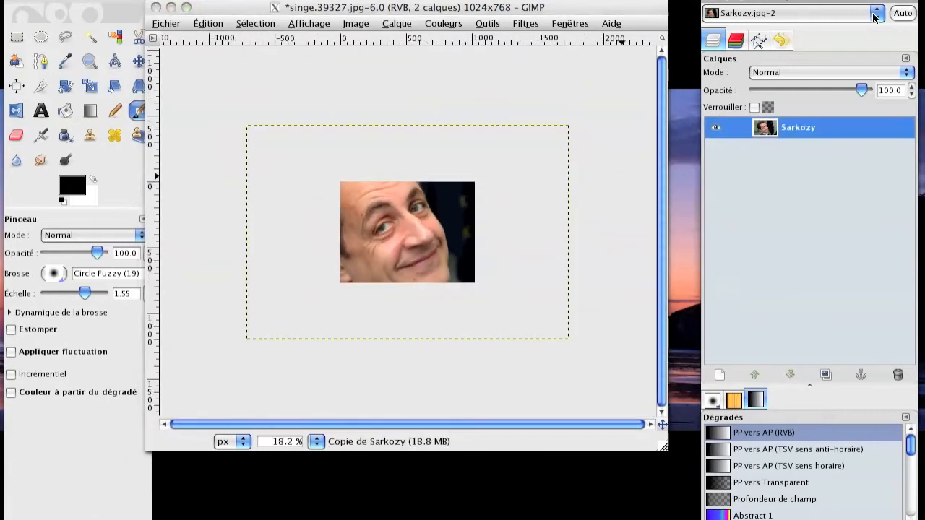
click(775, 2)
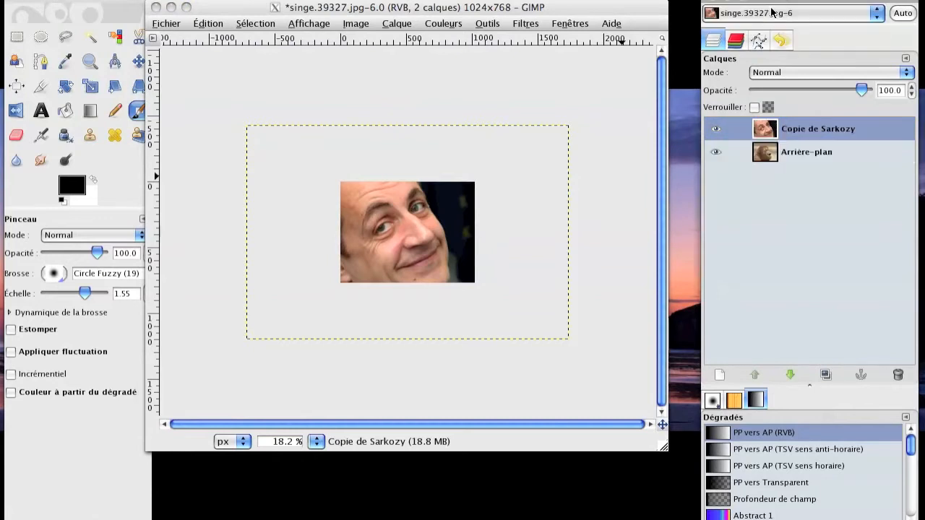
click(716, 130)
click(715, 130)
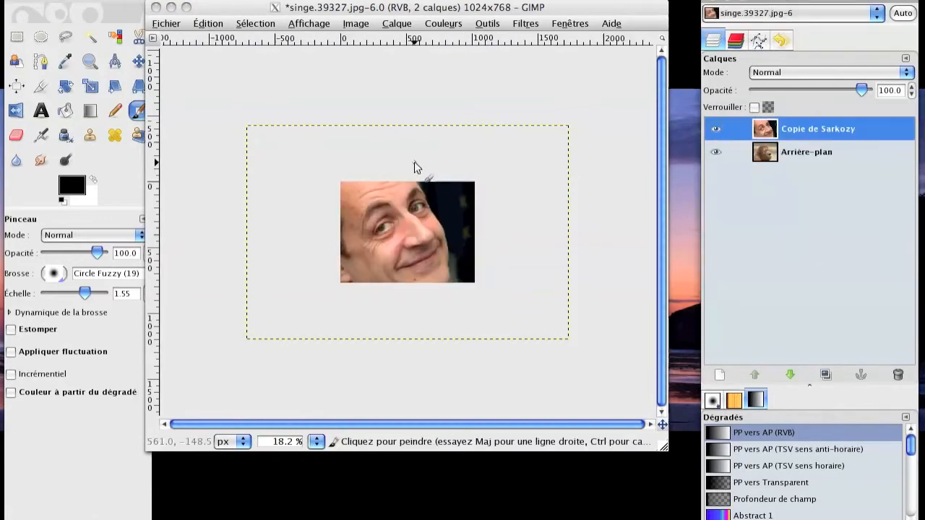
drag(217, 13, 237, 10)
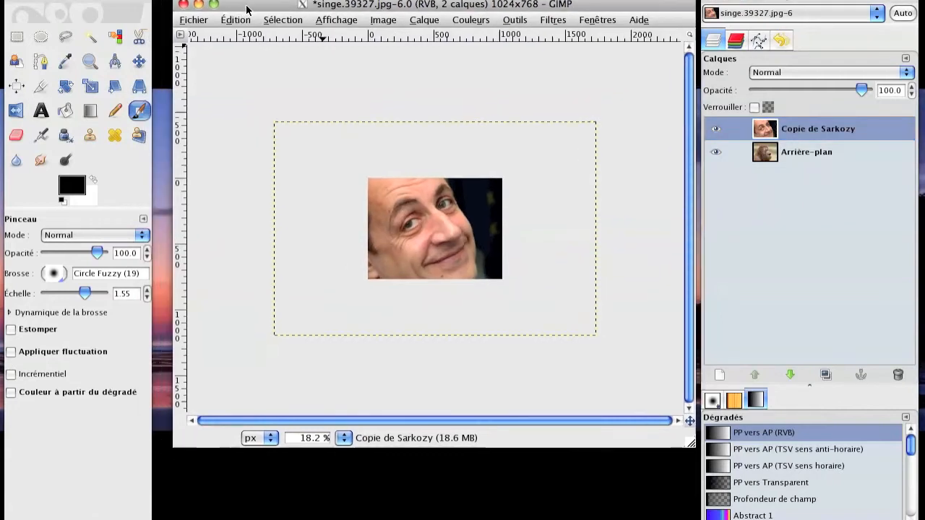
Scale the copied portrait layer proportionally to about 1460 × 967 pixels and centre it over the ape photo
click(90, 87)
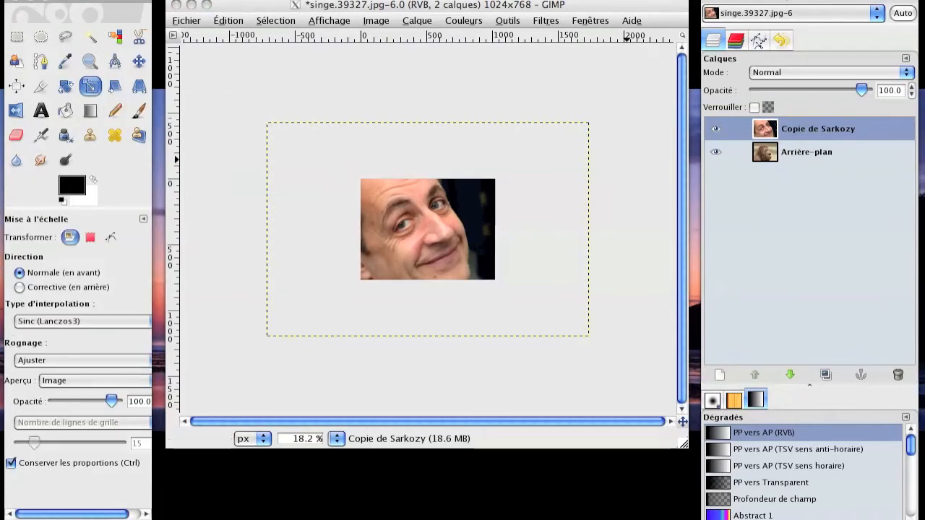
click(295, 135)
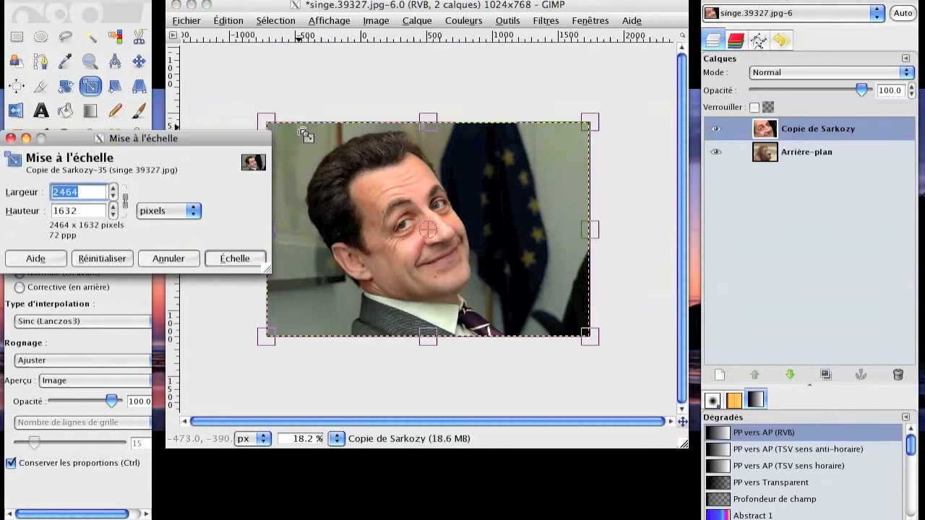
click(274, 124)
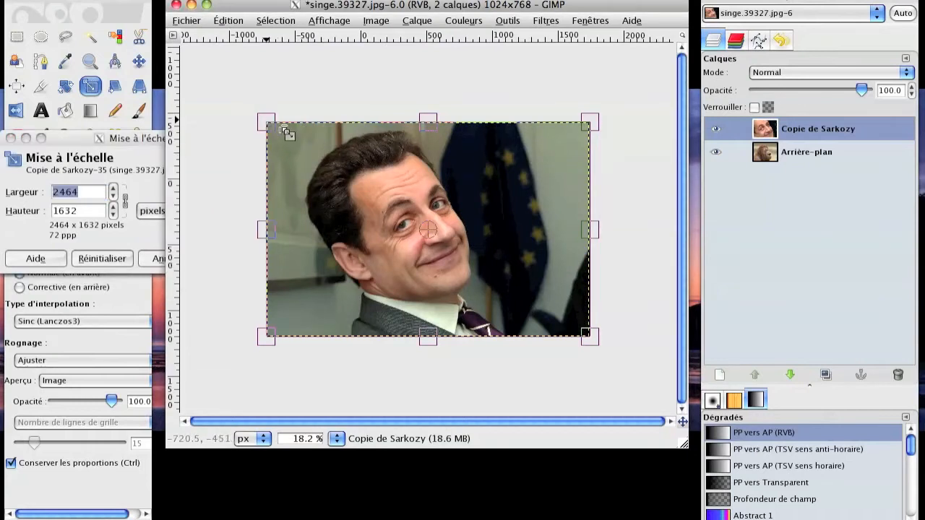
click(134, 148)
click(125, 204)
click(126, 205)
click(126, 205)
click(126, 204)
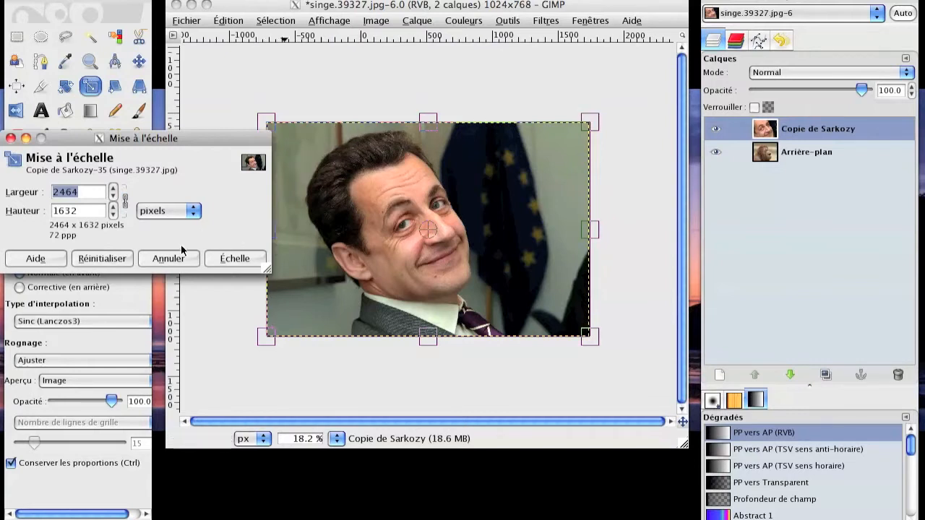
click(277, 127)
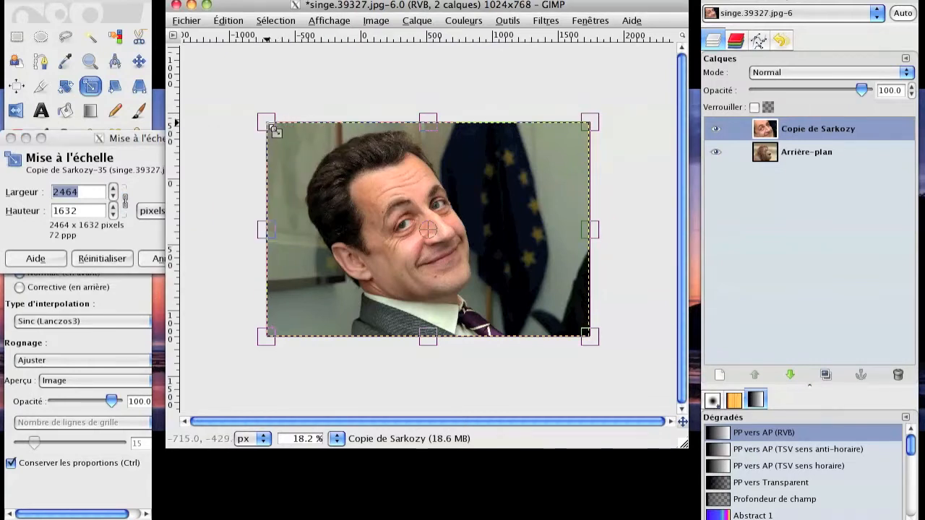
drag(268, 124, 476, 218)
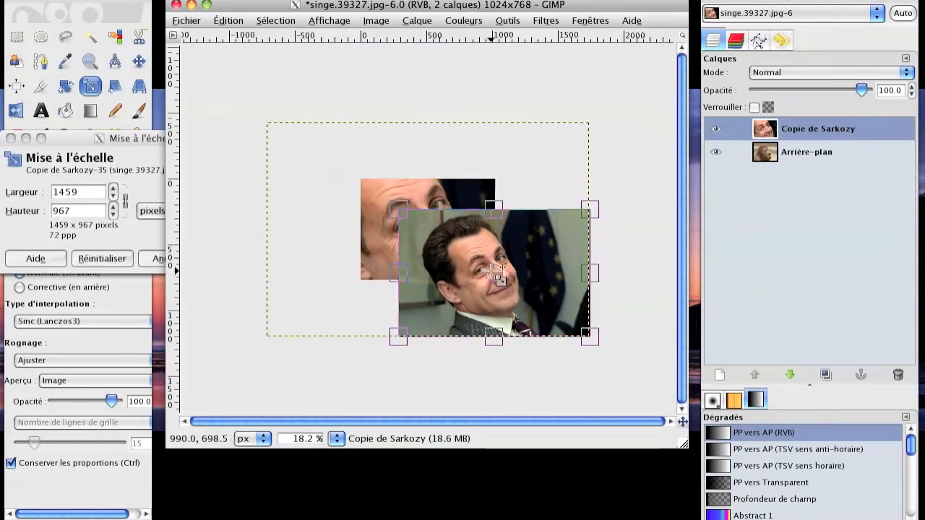
drag(495, 271, 437, 228)
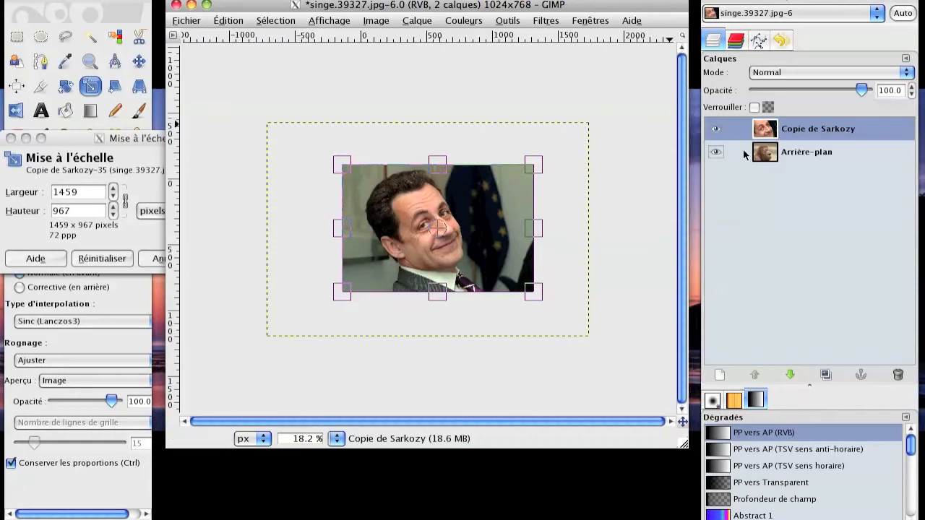
key(Return)
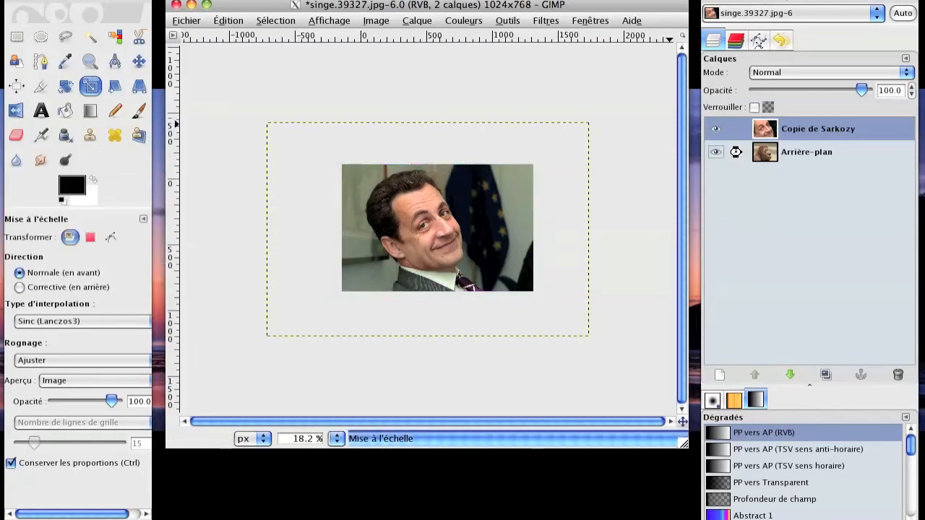
Lower the copied portrait layer's opacity to about 34.6 so the ape shows through
key(plus)
key(plus)
key(plus)
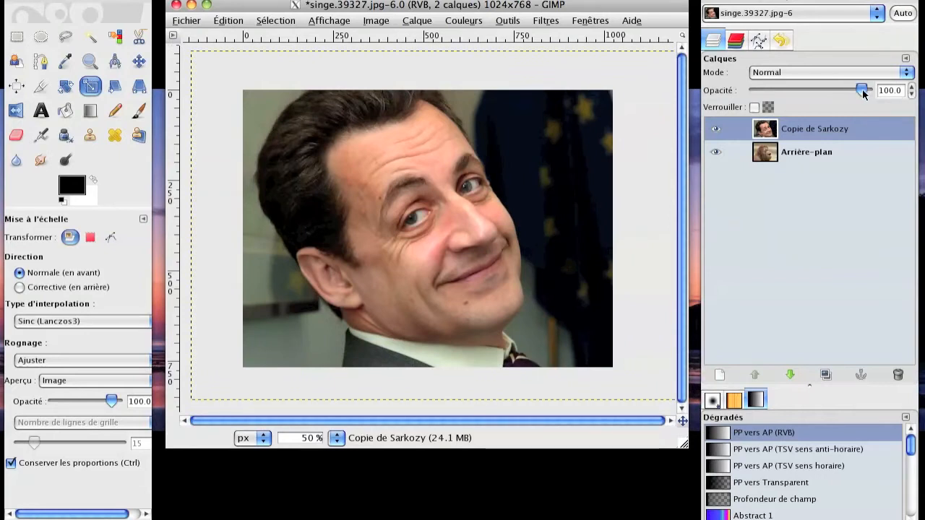
click(862, 89)
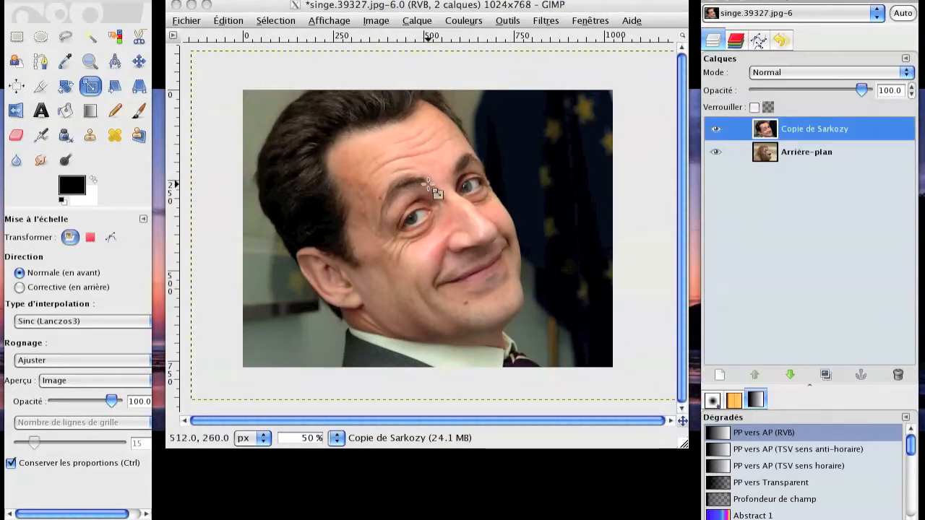
drag(860, 87, 795, 88)
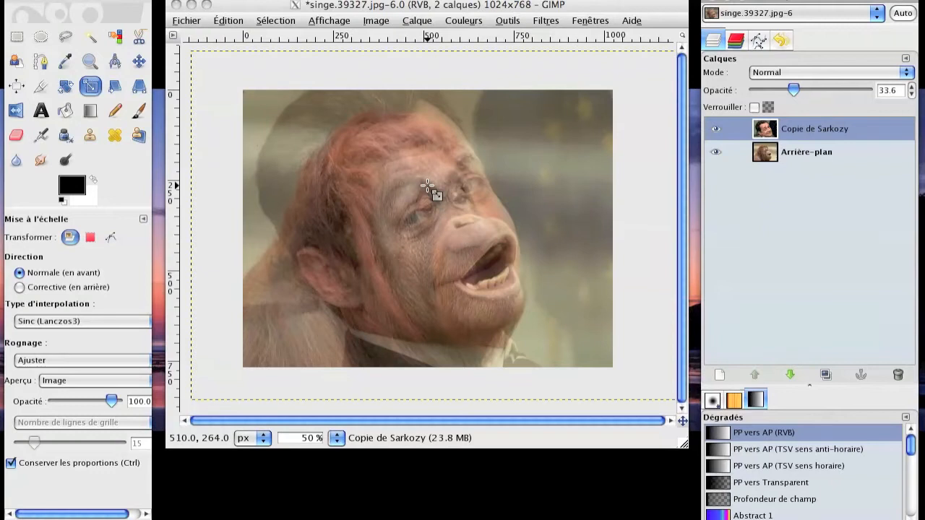
scroll(429, 189, up, 1)
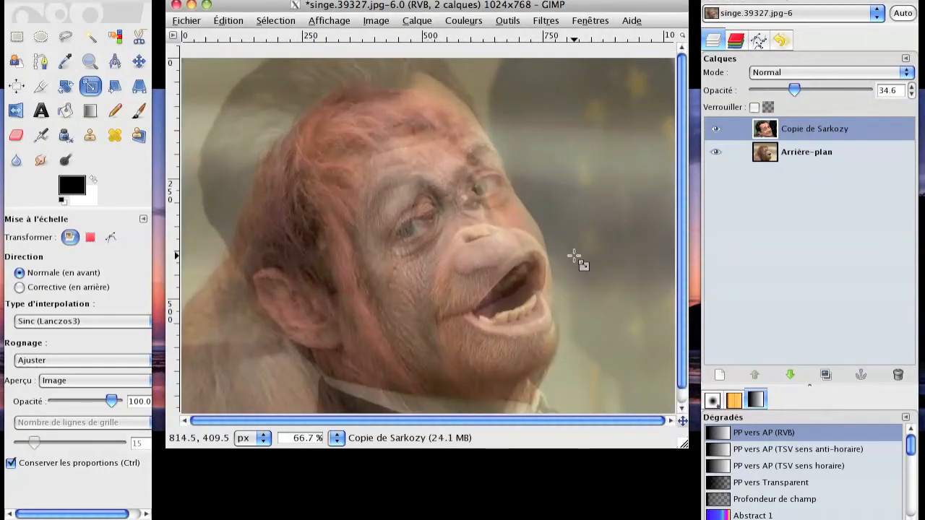
scroll(396, 214, down, 1)
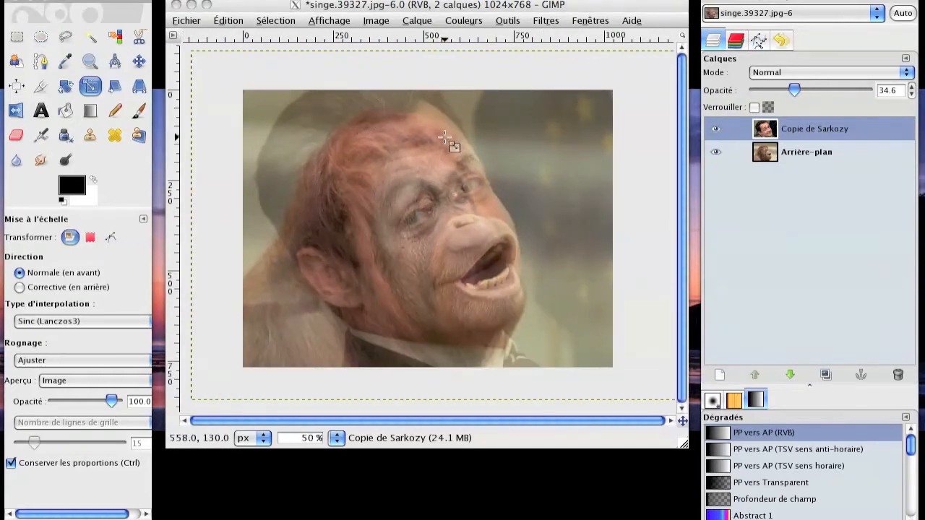
Scale the semi-transparent portrait layer down slightly more to fit the size of the ape's face
click(206, 61)
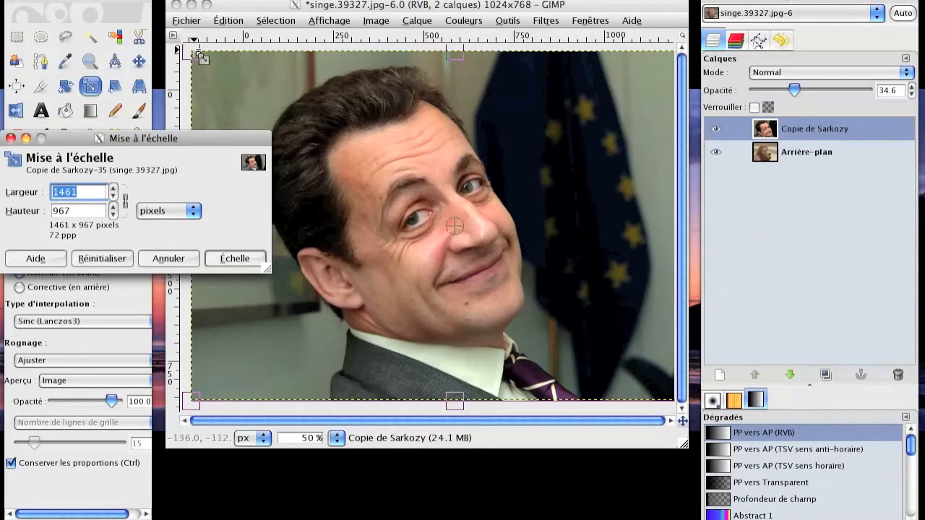
click(206, 61)
drag(206, 62, 233, 85)
key(Return)
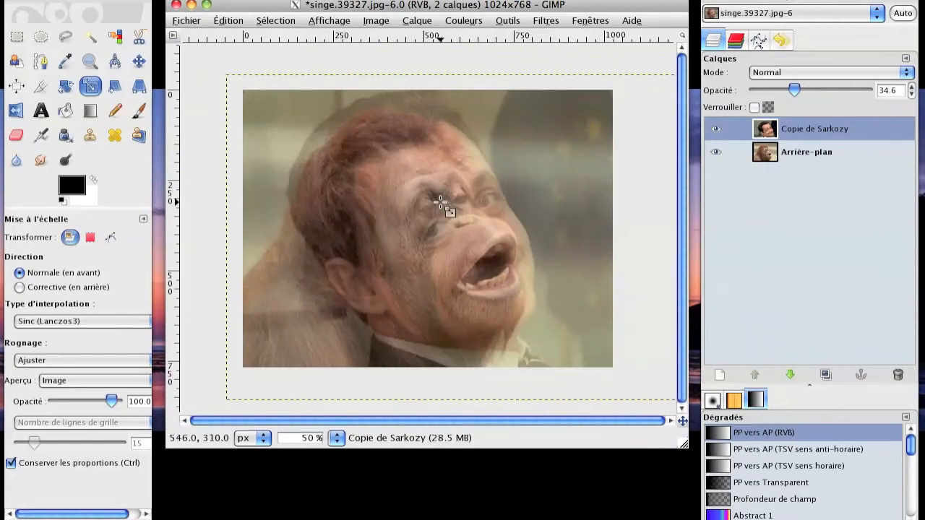
Move the semi-transparent portrait layer over the ape's head so that the eyes and faces roughly line up
click(138, 63)
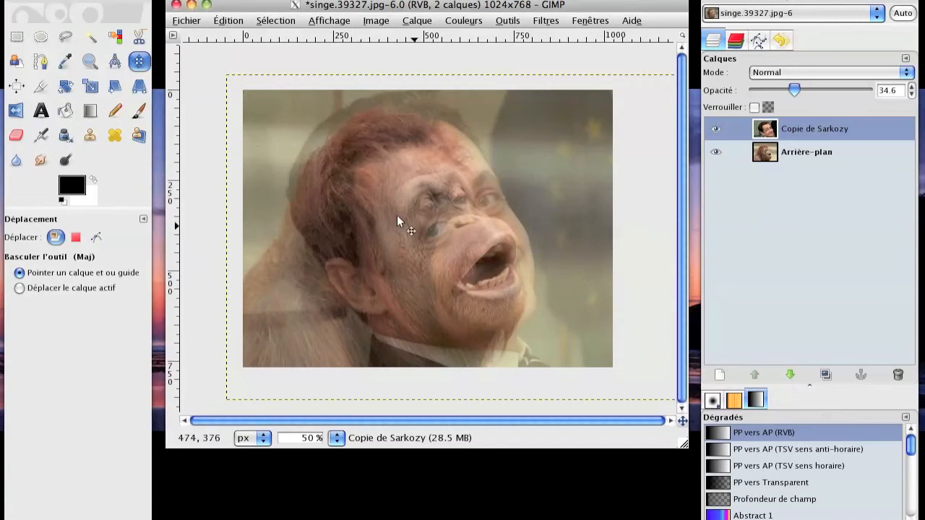
drag(434, 228, 370, 224)
key(plus)
key(plus)
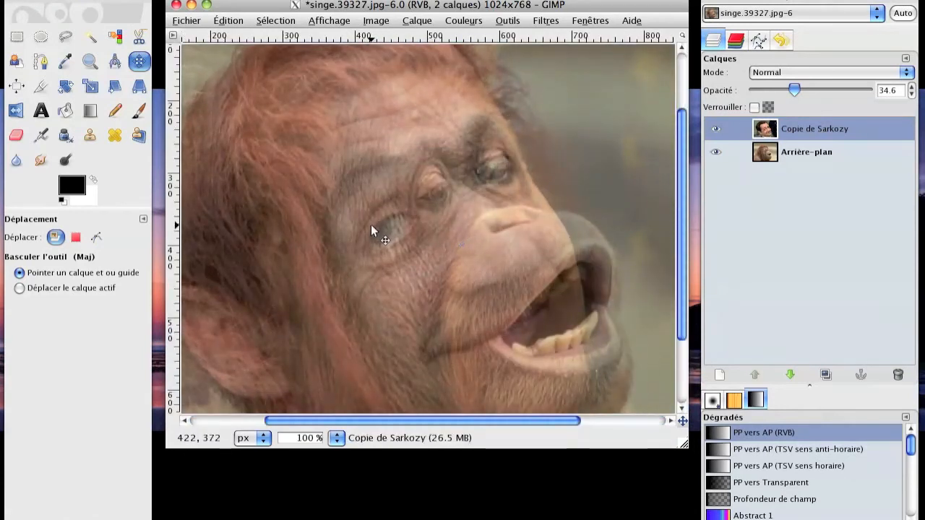
key(minus)
key(minus)
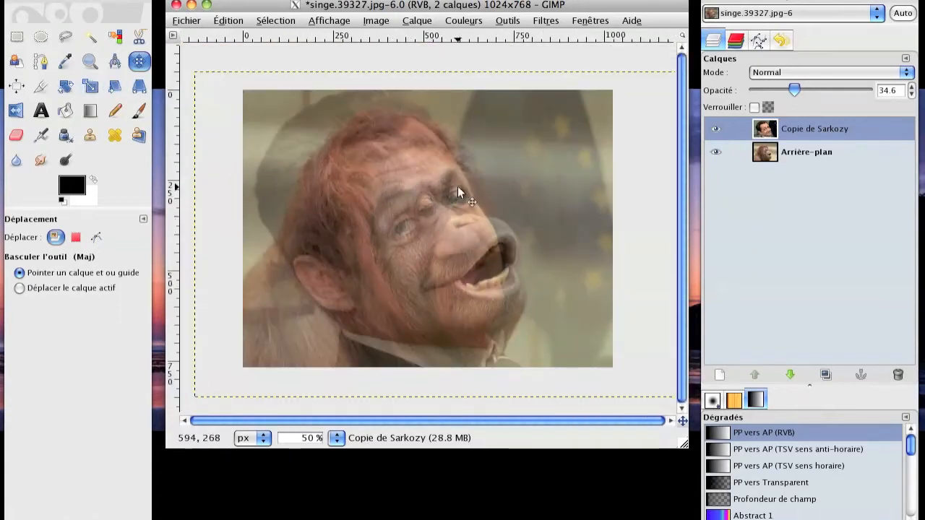
Rotate the portrait layer slightly clockwise to match the tilt of the ape's head
click(62, 91)
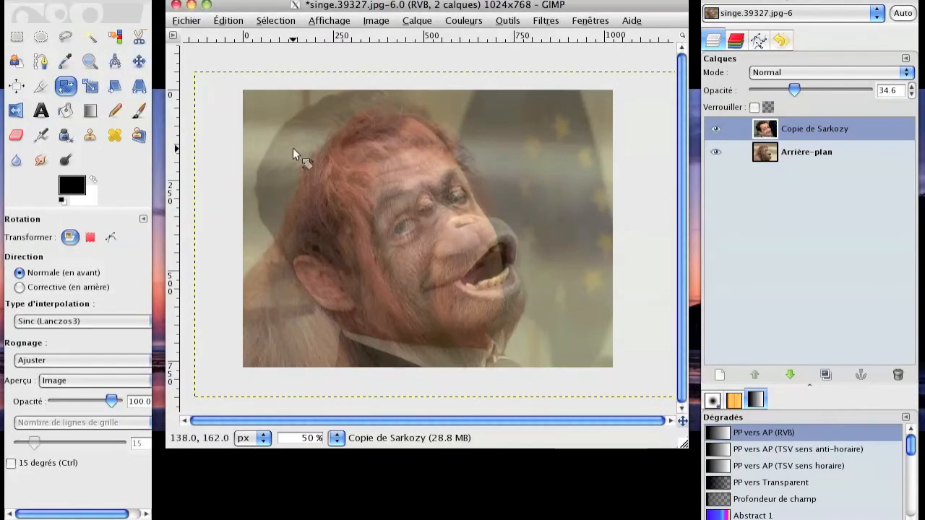
click(293, 147)
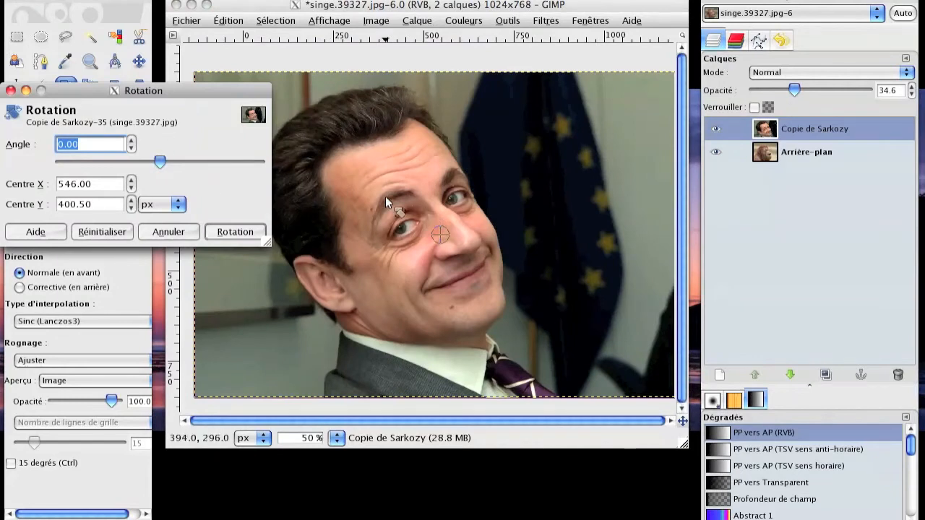
click(159, 162)
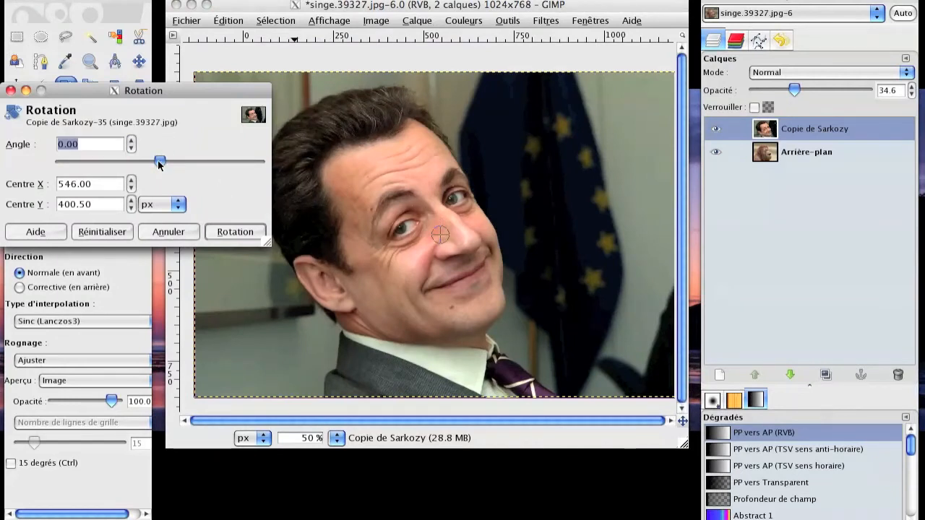
drag(159, 164, 163, 161)
click(239, 231)
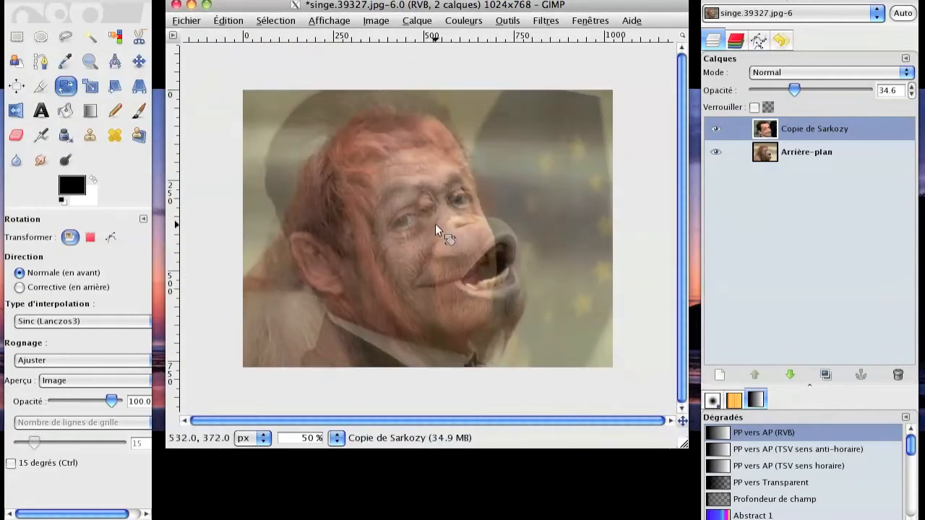
drag(423, 225, 414, 225)
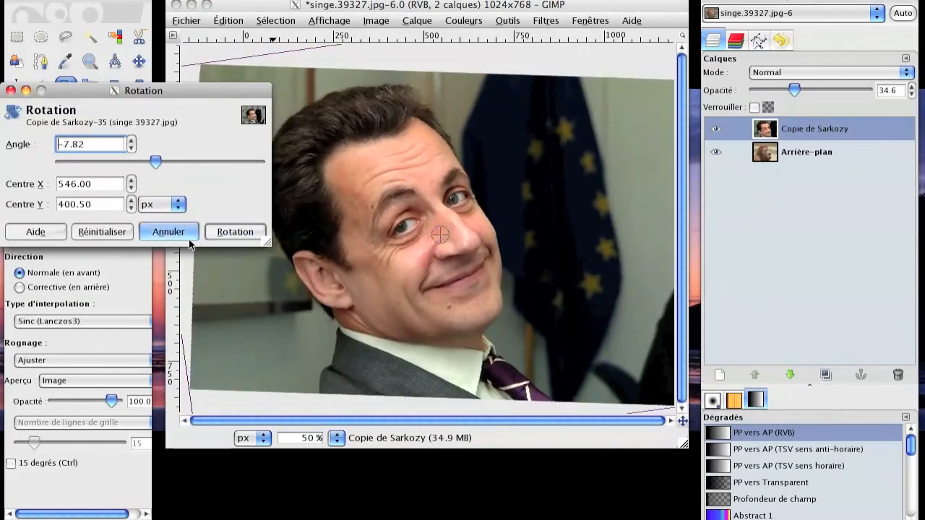
click(167, 232)
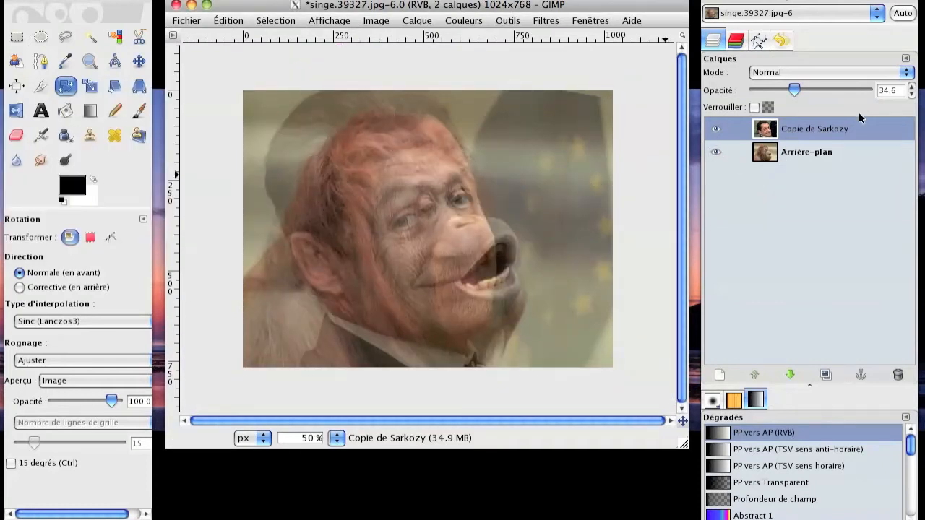
Restore the portrait layer's opacity to 100 and toggle its visibility several times to compare it with the ape
click(797, 89)
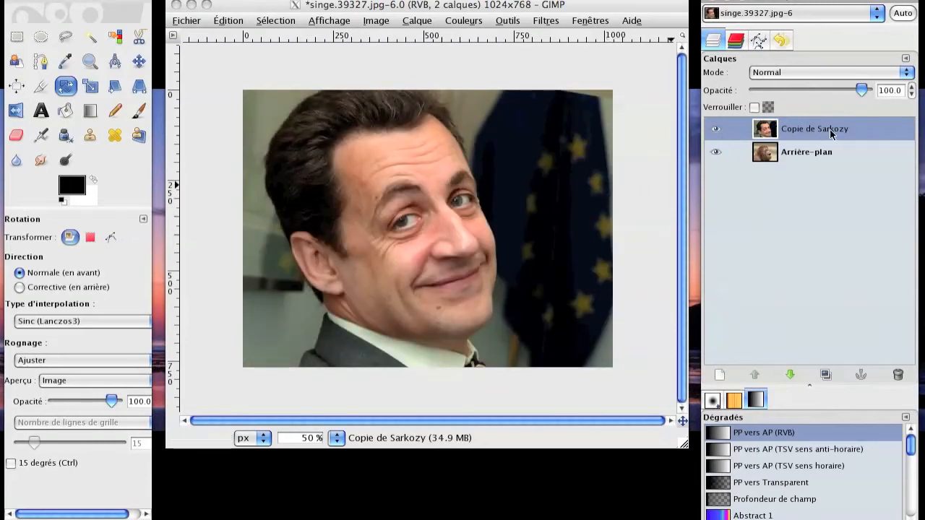
click(717, 129)
click(717, 129)
click(717, 130)
click(717, 130)
click(717, 130)
click(717, 130)
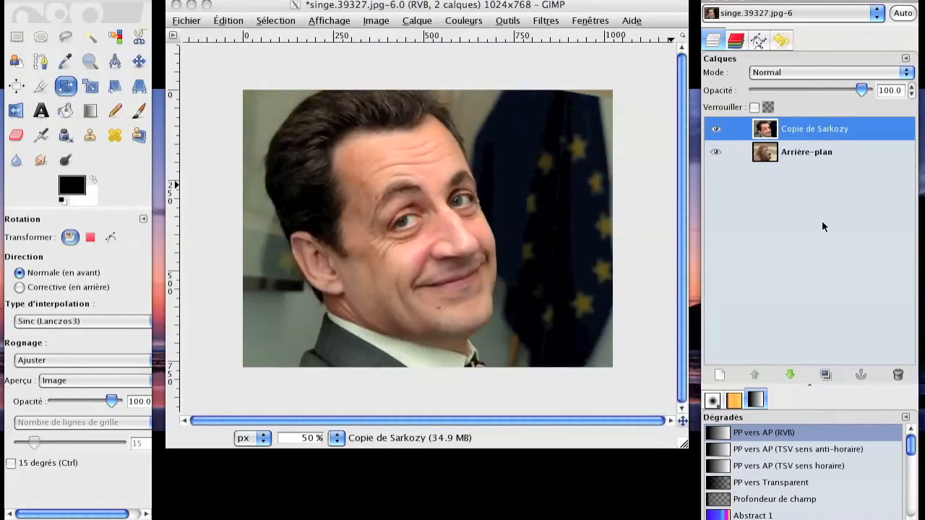
Add a layer mask to Copie de Sarkozy, initialised to black (full transparency)
right_click(768, 131)
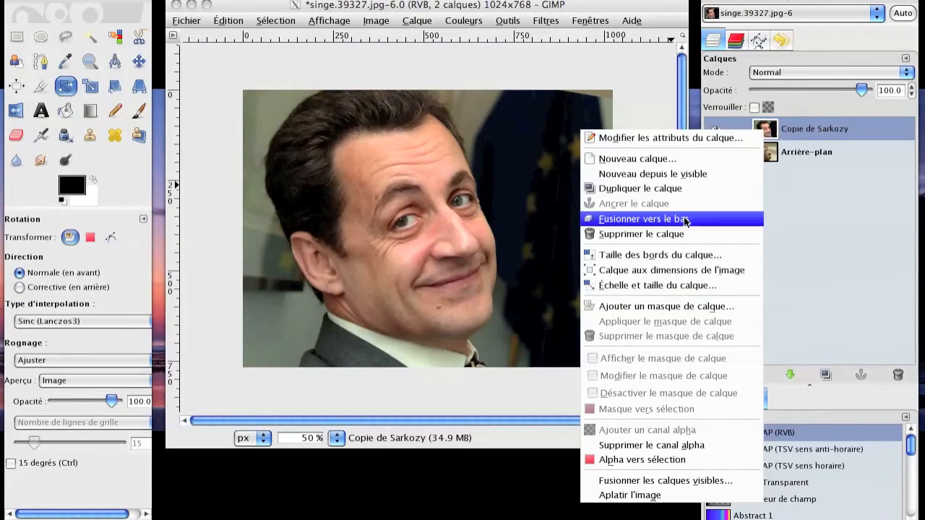
click(672, 307)
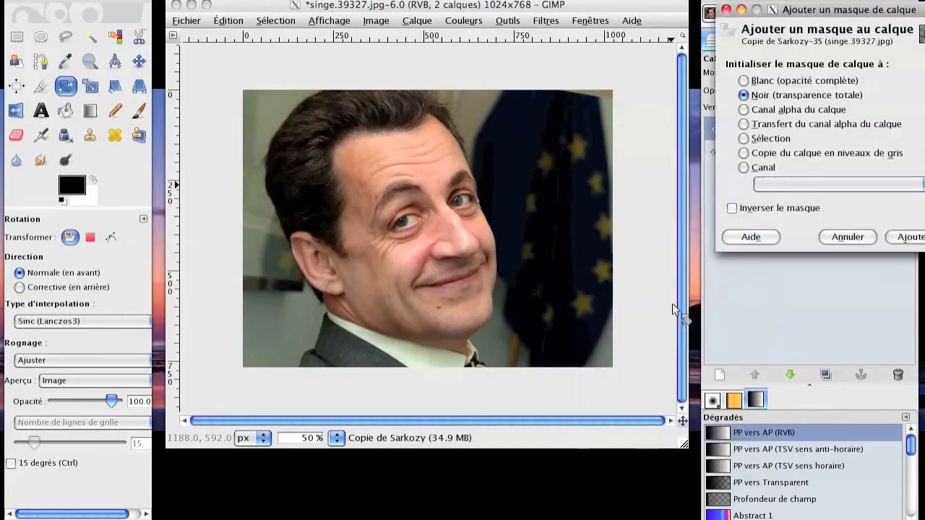
drag(836, 14, 699, 50)
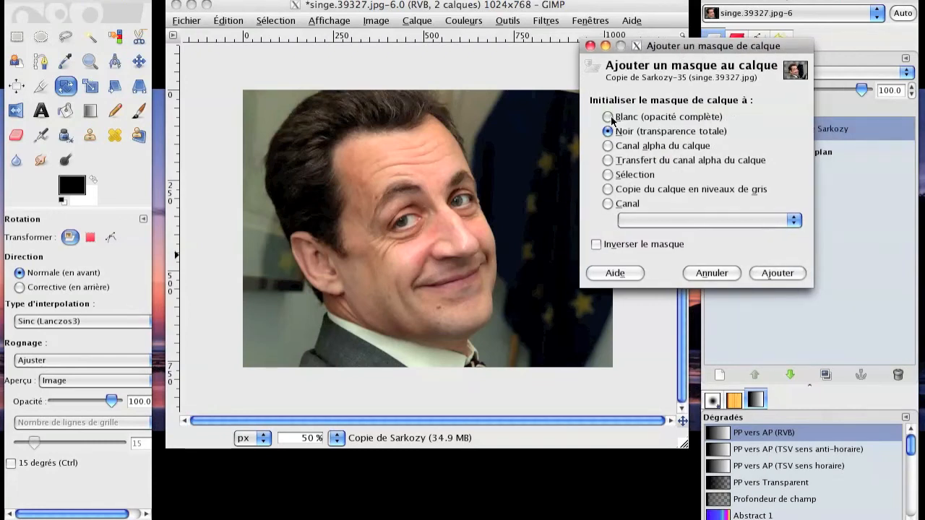
click(769, 272)
click(772, 273)
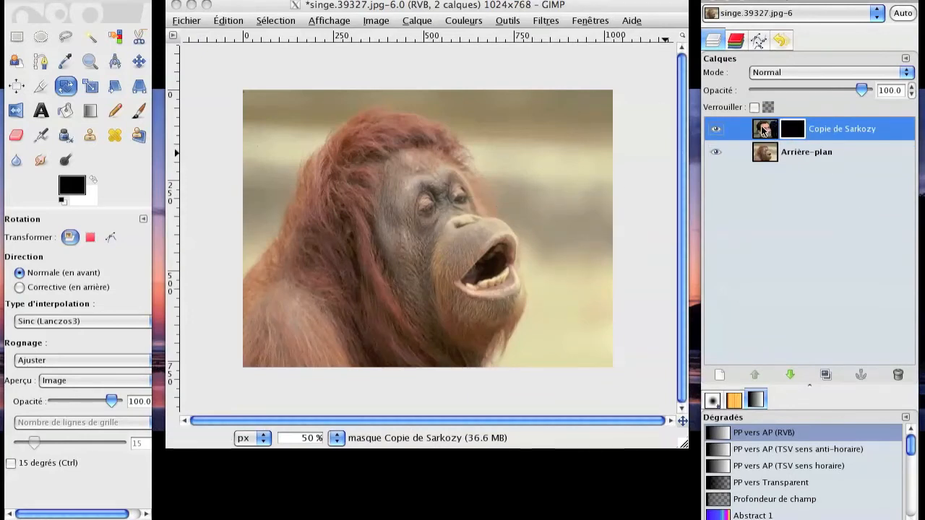
Set up the Paintbrush with white as foreground colour, the Circle Fuzzy (19) brush and a scale of 5.18
click(140, 112)
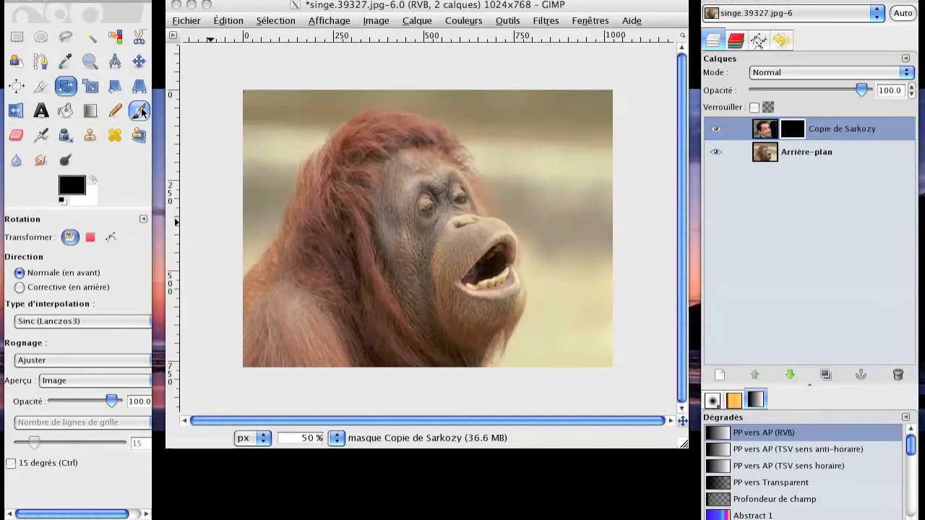
click(94, 181)
click(58, 275)
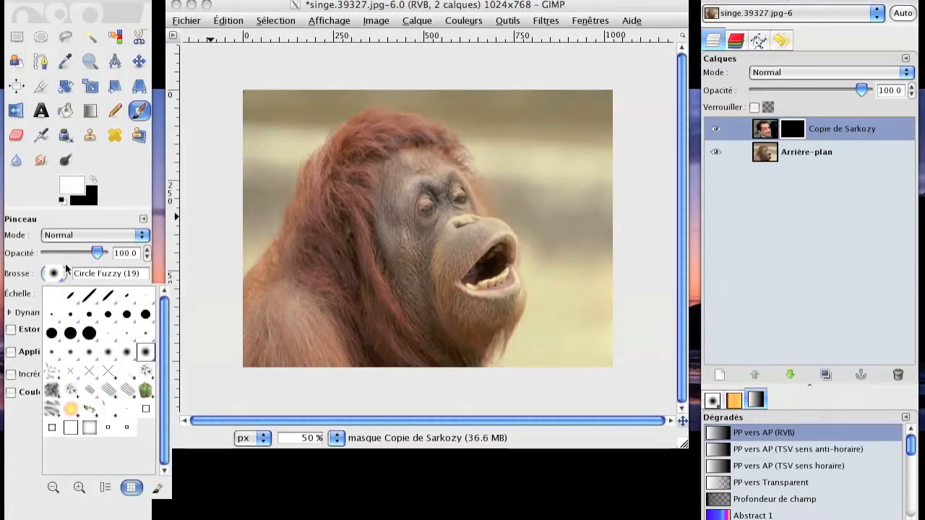
click(60, 274)
drag(87, 291, 93, 293)
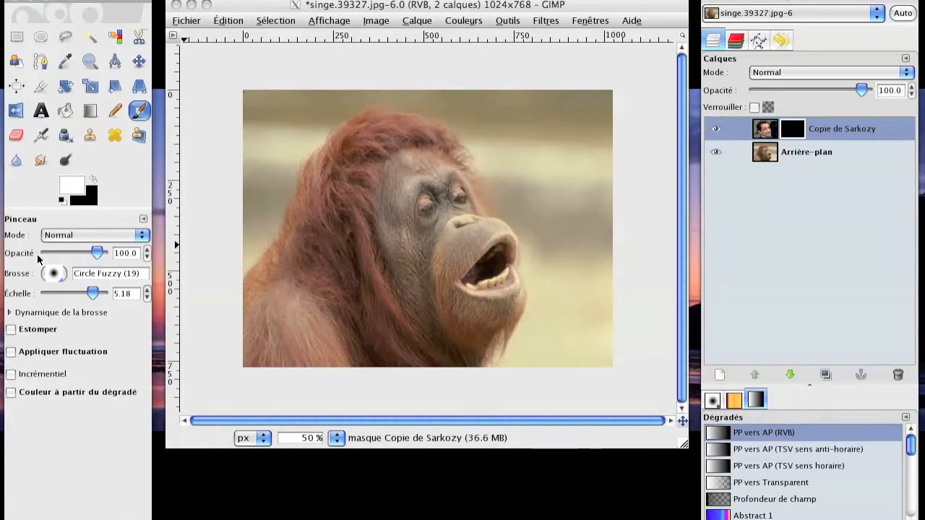
Paint white on the portrait's layer mask to reveal the face from forehead to chin over the ape's face
click(791, 131)
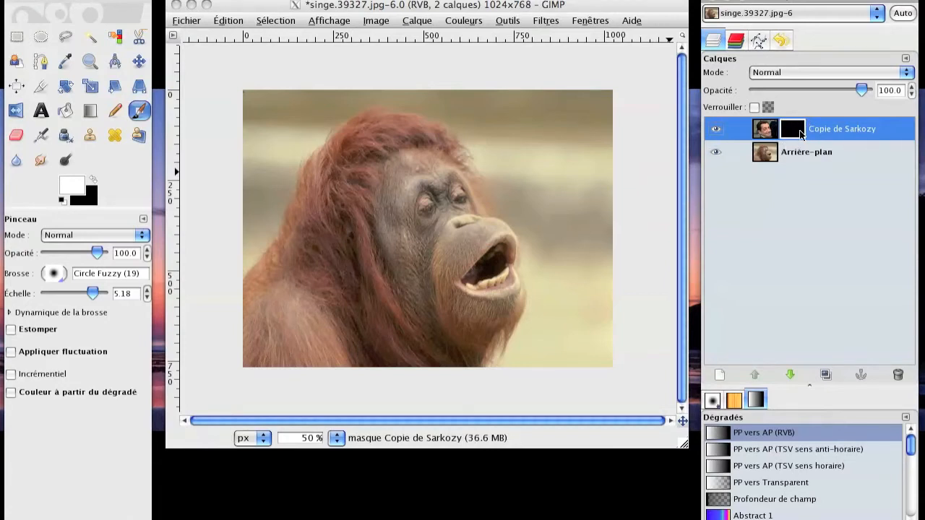
click(425, 209)
mouse_move(425, 210)
mouse_down()
mouse_move(405, 223)
mouse_move(399, 214)
mouse_move(466, 214)
mouse_move(409, 216)
mouse_move(426, 193)
mouse_move(451, 189)
mouse_move(453, 202)
mouse_move(436, 221)
mouse_move(386, 188)
mouse_move(409, 198)
mouse_move(436, 235)
mouse_move(395, 238)
mouse_move(445, 216)
mouse_move(476, 217)
mouse_move(477, 206)
mouse_move(473, 194)
mouse_move(448, 195)
mouse_move(417, 162)
mouse_move(442, 197)
mouse_move(414, 256)
mouse_move(378, 209)
mouse_move(432, 218)
mouse_move(458, 275)
mouse_move(457, 293)
mouse_move(424, 288)
mouse_move(399, 278)
mouse_move(386, 258)
mouse_move(412, 305)
mouse_move(482, 292)
mouse_move(486, 268)
mouse_move(461, 271)
mouse_up()
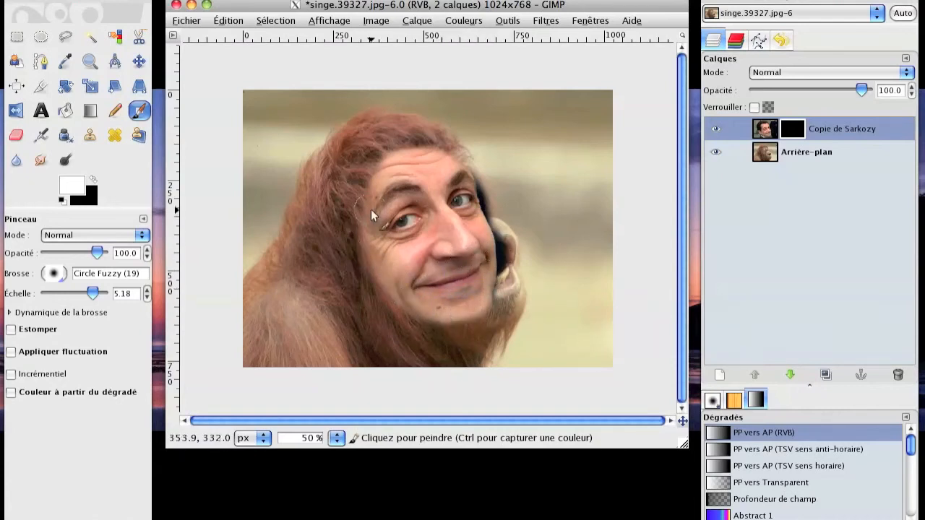
mouse_move(401, 159)
mouse_down()
mouse_move(446, 164)
mouse_move(445, 152)
mouse_move(462, 164)
mouse_move(432, 148)
mouse_move(452, 160)
mouse_up()
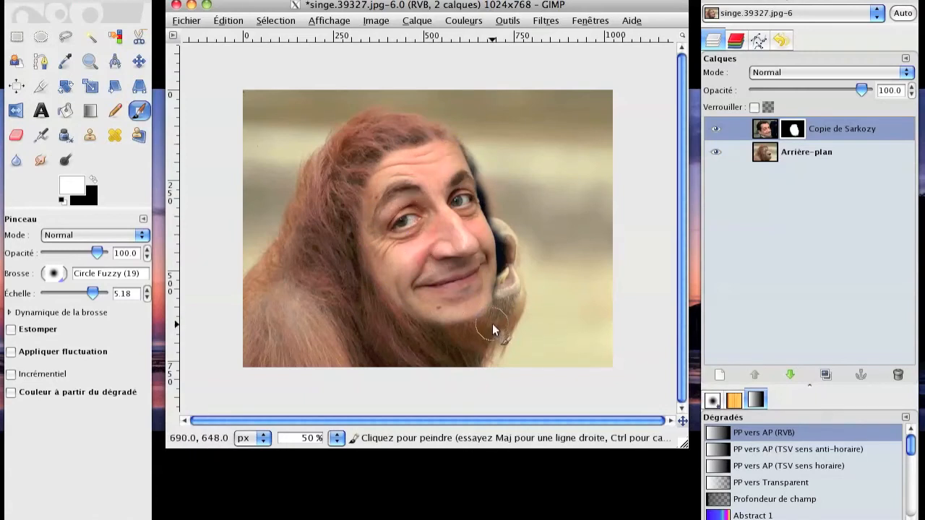
Reduce the Paintbrush scale to 0.91 and make black the foreground colour for retouching the mask near the cheek
scroll(492, 324, up, 1)
drag(539, 190, 488, 237)
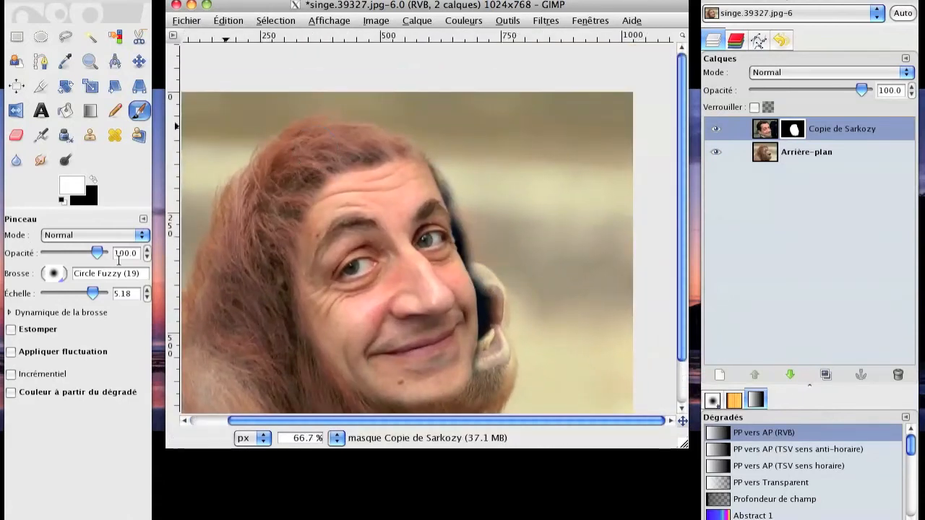
click(58, 273)
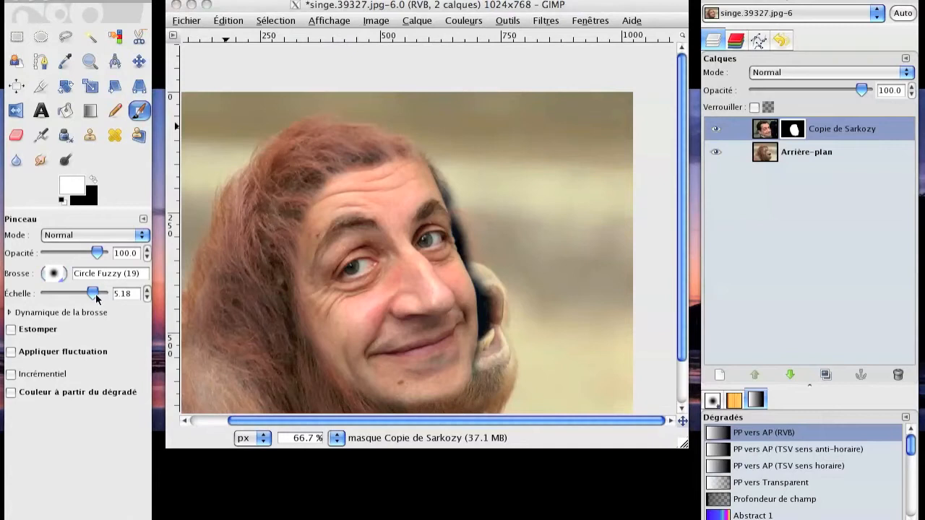
mouse_move(88, 291)
mouse_down()
mouse_move(68, 290)
mouse_move(81, 293)
mouse_up()
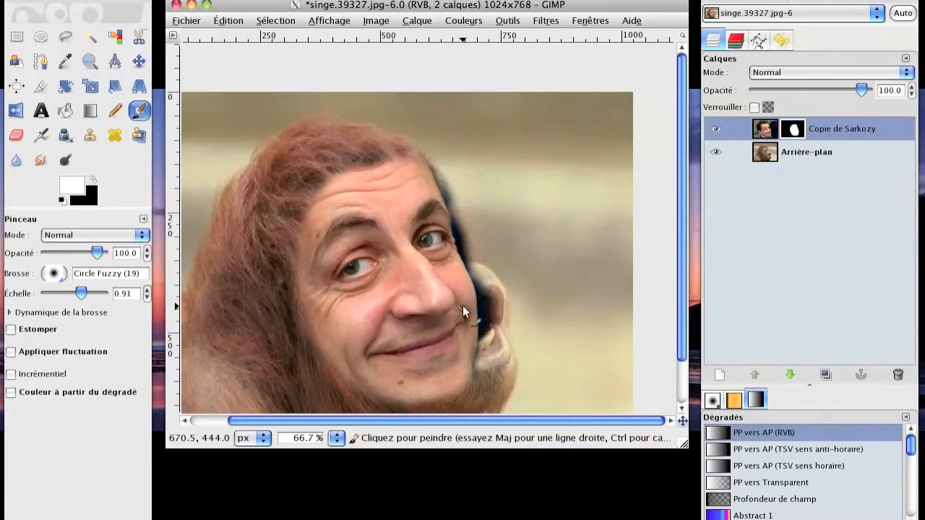
scroll(463, 306, up, 2)
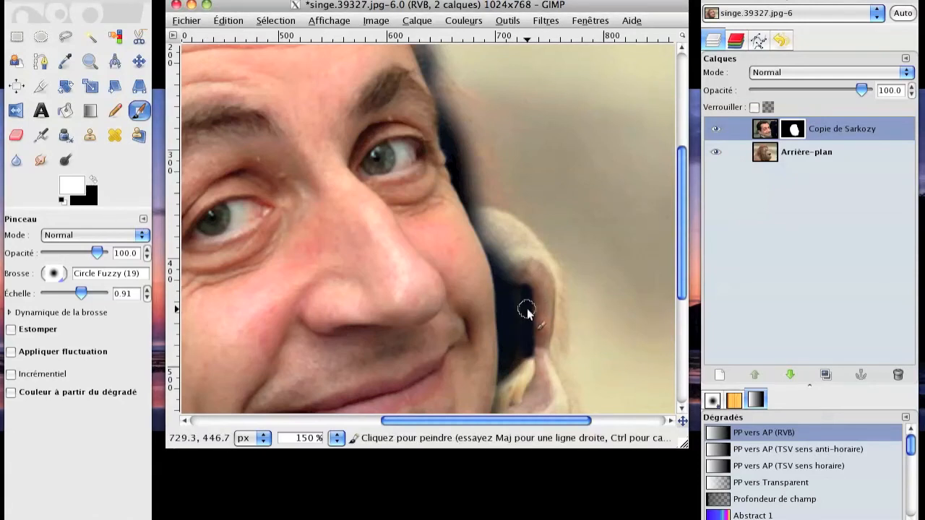
click(91, 180)
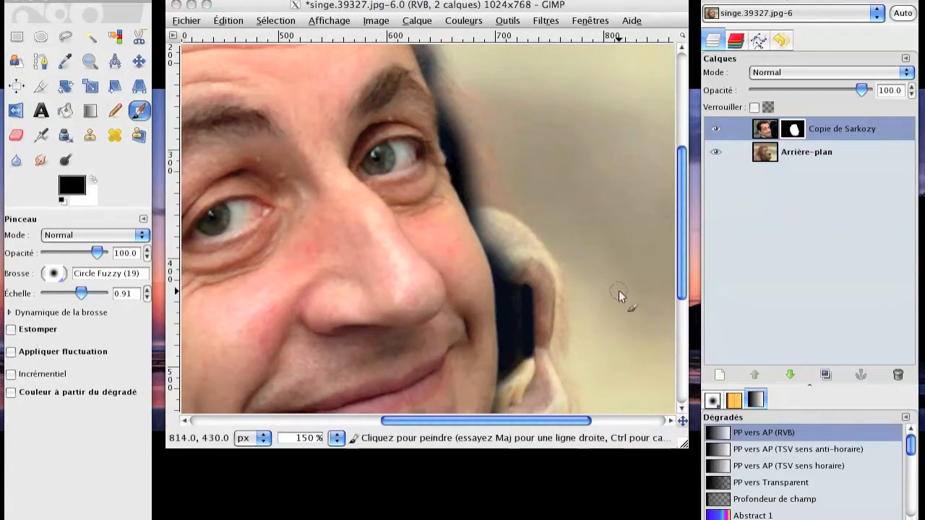
Paint black on the mask over the dark background beside the cheek to bring back the ape's open mouth
mouse_move(534, 304)
mouse_down()
mouse_move(530, 357)
mouse_move(524, 281)
mouse_move(527, 354)
mouse_move(517, 290)
mouse_move(521, 321)
mouse_up()
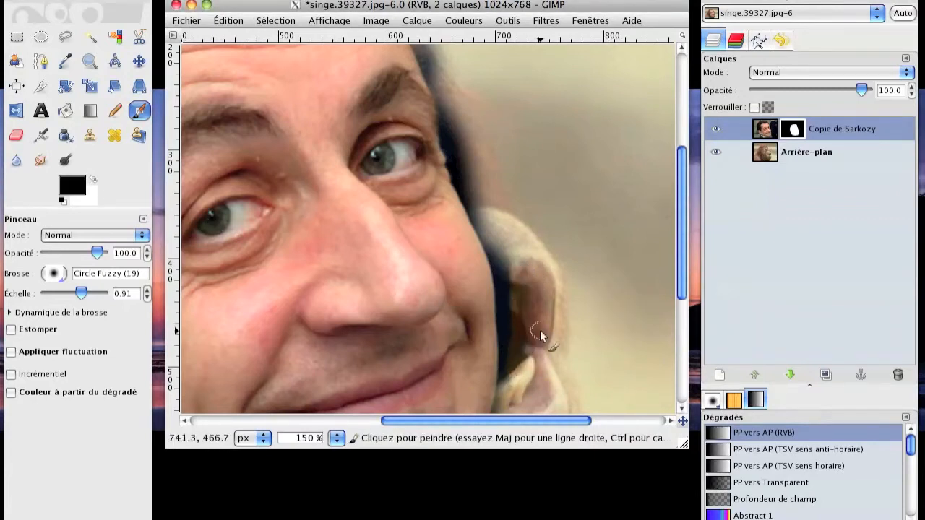
scroll(532, 344, down, 3)
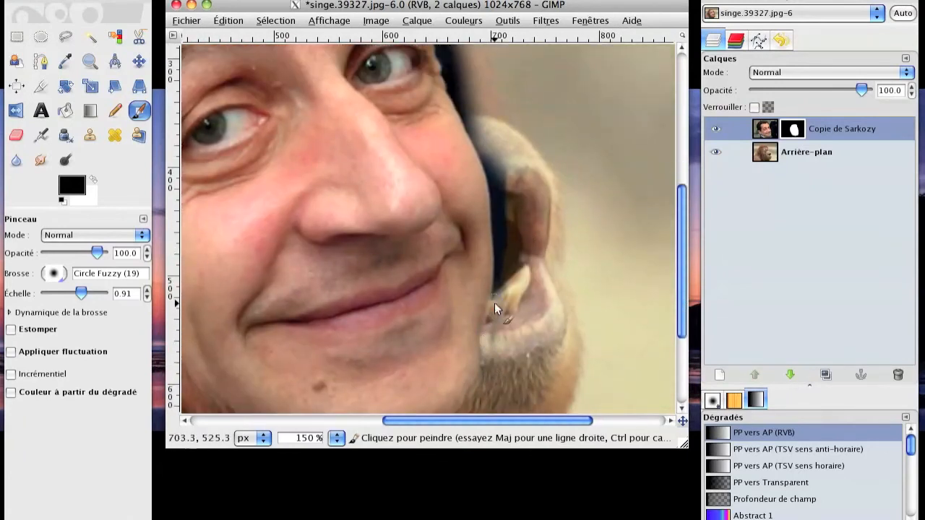
drag(504, 255, 510, 220)
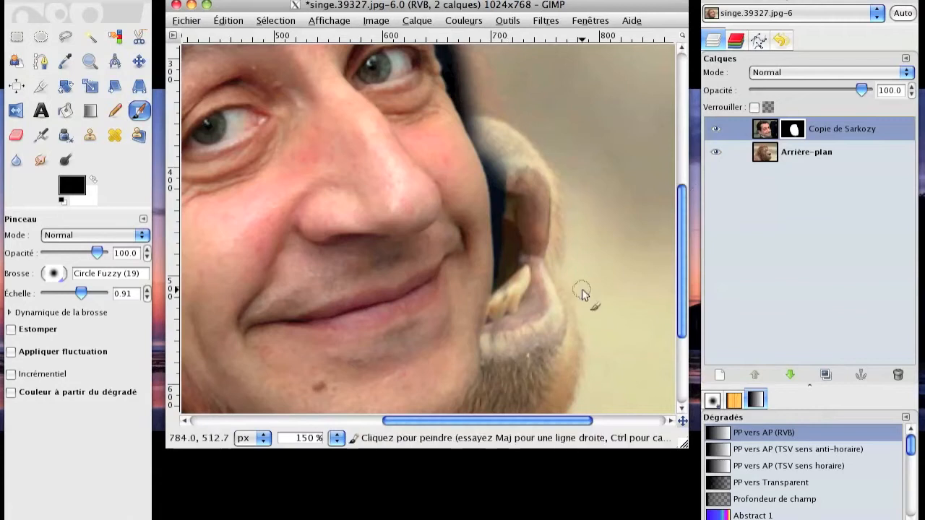
mouse_move(496, 248)
mouse_down()
mouse_move(498, 180)
mouse_move(509, 230)
mouse_up()
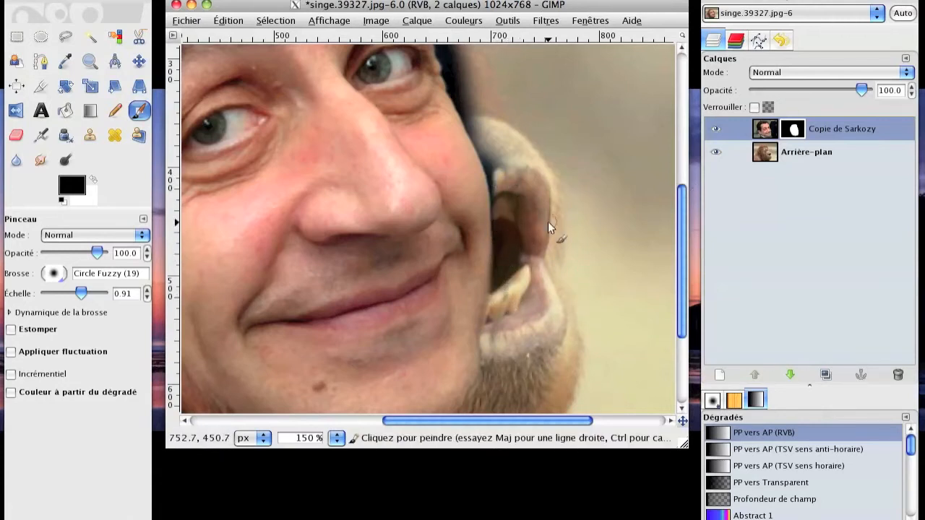
Mask out the remaining dark fringe along the cheek edge, from beside the eye down to the ape's mouth
drag(485, 160, 499, 261)
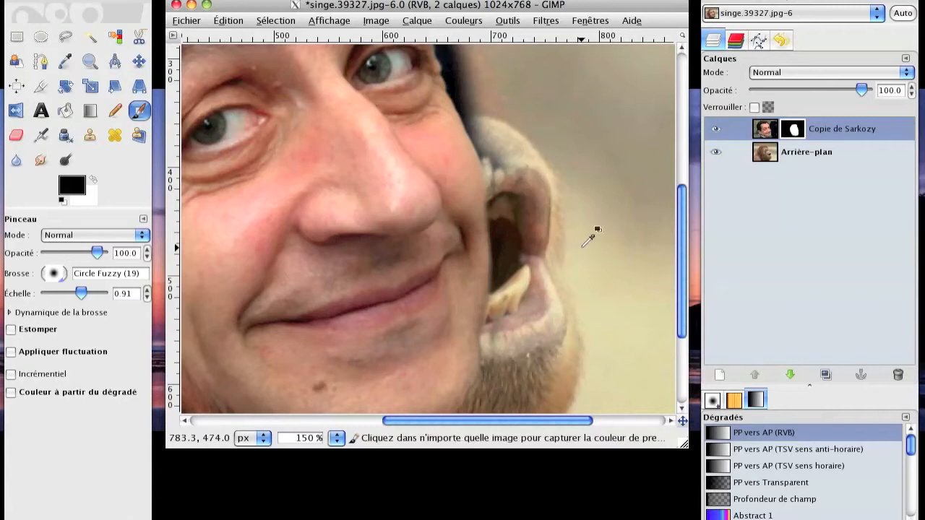
key(ctrl+z)
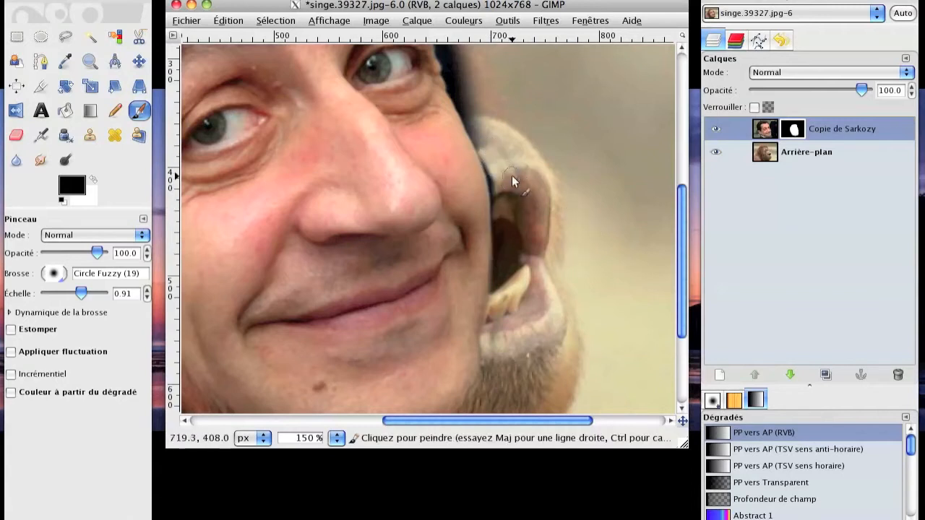
drag(470, 67, 487, 116)
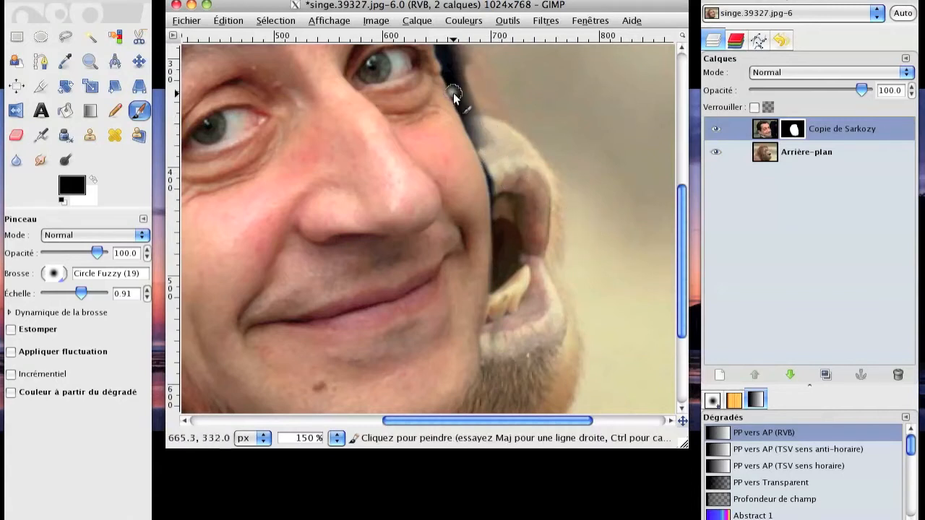
mouse_move(477, 141)
mouse_down()
mouse_move(469, 106)
mouse_move(490, 138)
mouse_move(459, 98)
mouse_move(456, 81)
mouse_move(470, 95)
mouse_move(467, 76)
mouse_move(500, 172)
mouse_move(480, 154)
mouse_move(498, 245)
mouse_up()
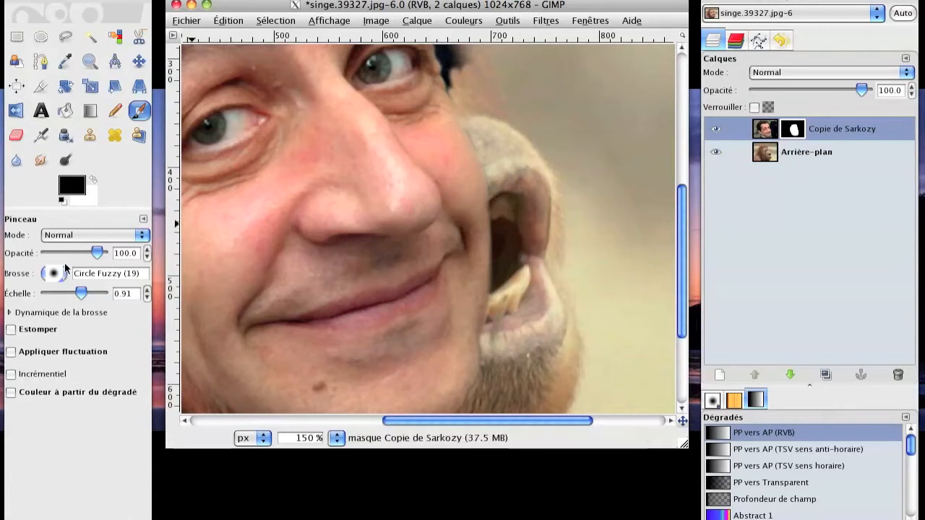
Reduce the Paintbrush scale to 0.72 and touch up the mask with black along the cheek edge above the ape's mouth
click(80, 294)
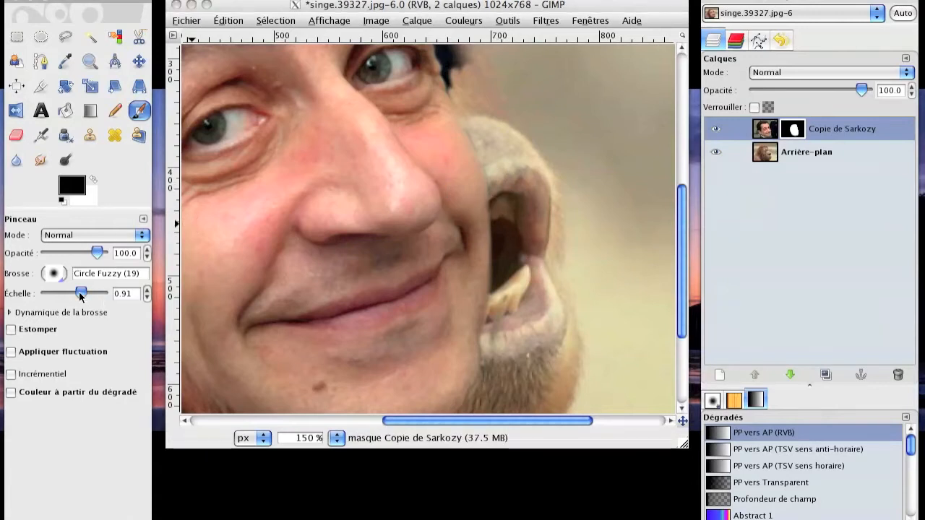
drag(81, 294, 78, 293)
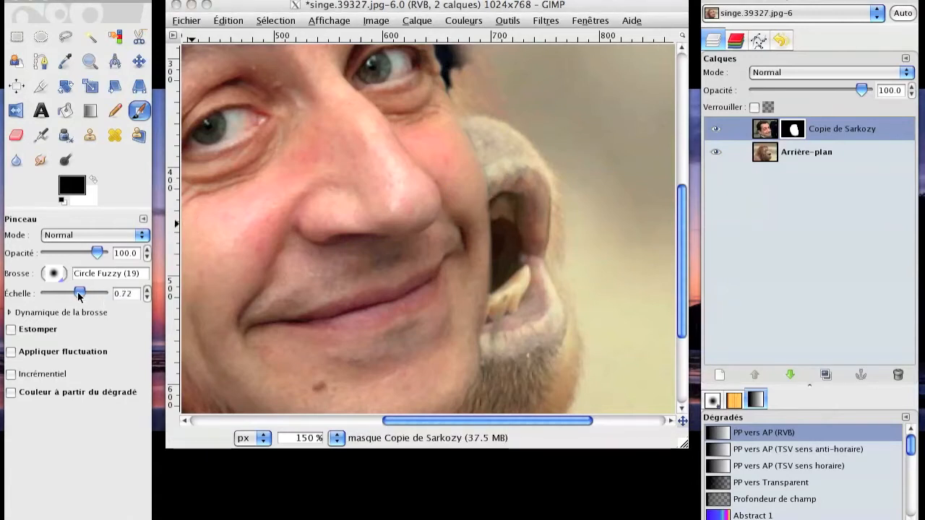
click(490, 193)
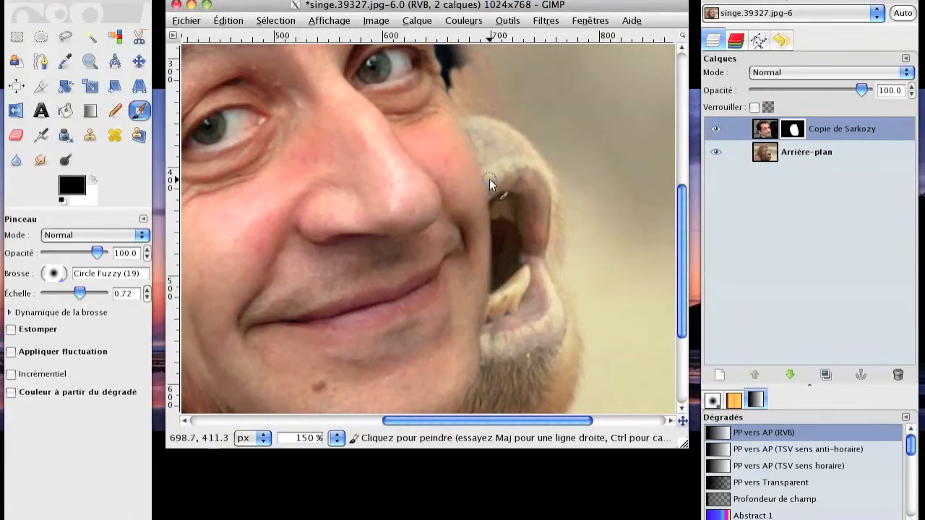
drag(466, 130, 480, 150)
drag(455, 99, 451, 83)
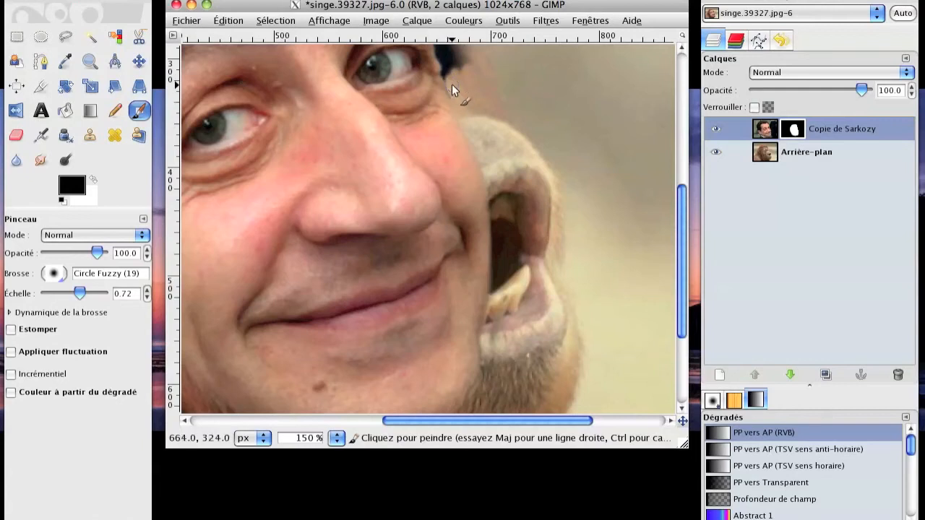
Paint black on the mask to remove the dark fringe from beside the eye up along the temple to the forehead
scroll(481, 90, up, 5)
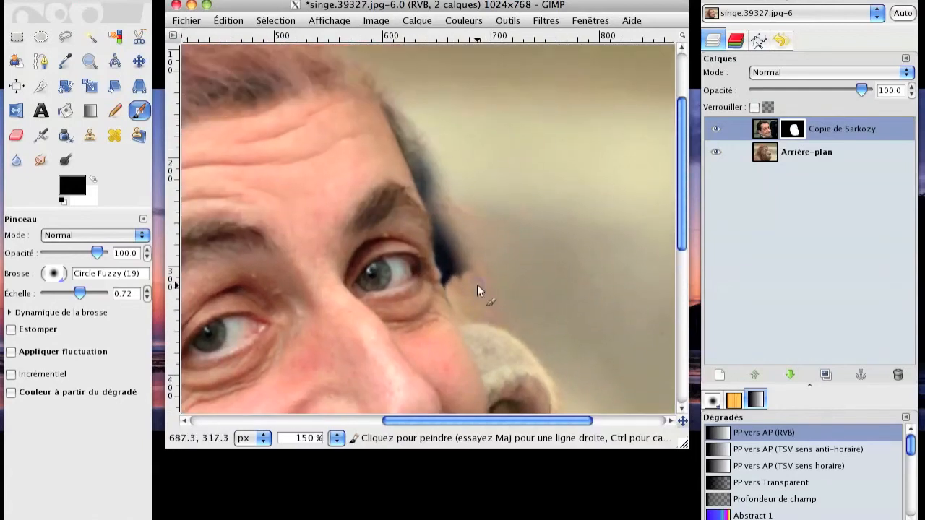
mouse_move(442, 241)
mouse_down()
mouse_move(472, 274)
mouse_move(452, 231)
mouse_move(436, 227)
mouse_move(443, 284)
mouse_up()
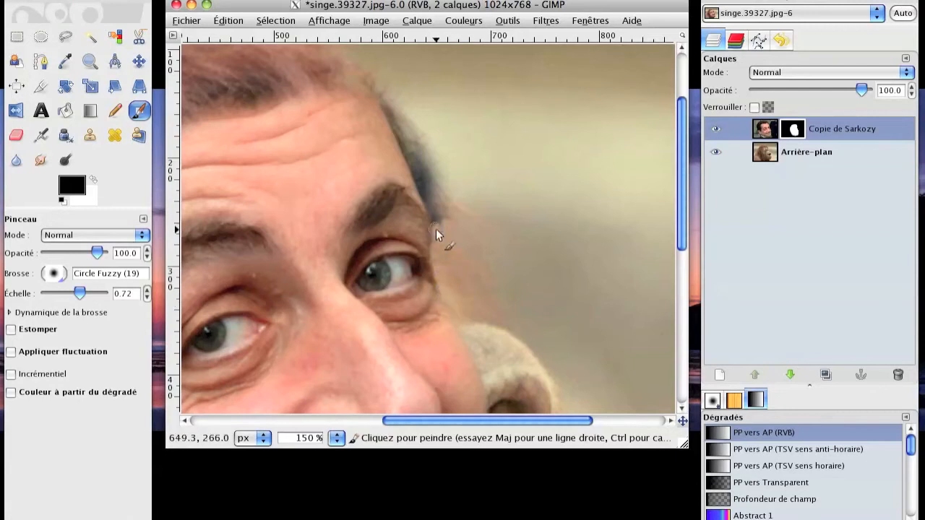
drag(434, 234, 435, 213)
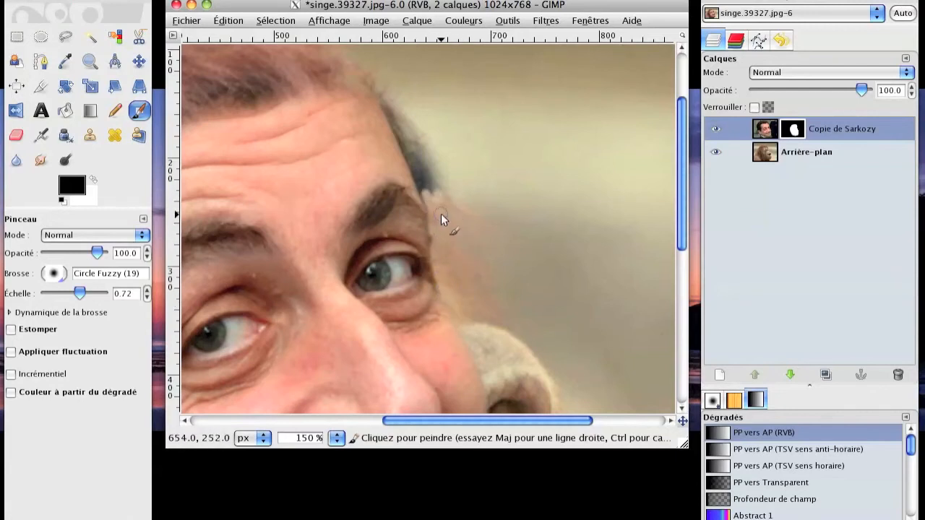
mouse_move(404, 149)
mouse_down()
mouse_move(425, 205)
mouse_move(417, 148)
mouse_move(445, 200)
mouse_move(417, 116)
mouse_move(404, 125)
mouse_move(425, 177)
mouse_move(384, 104)
mouse_move(409, 138)
mouse_up()
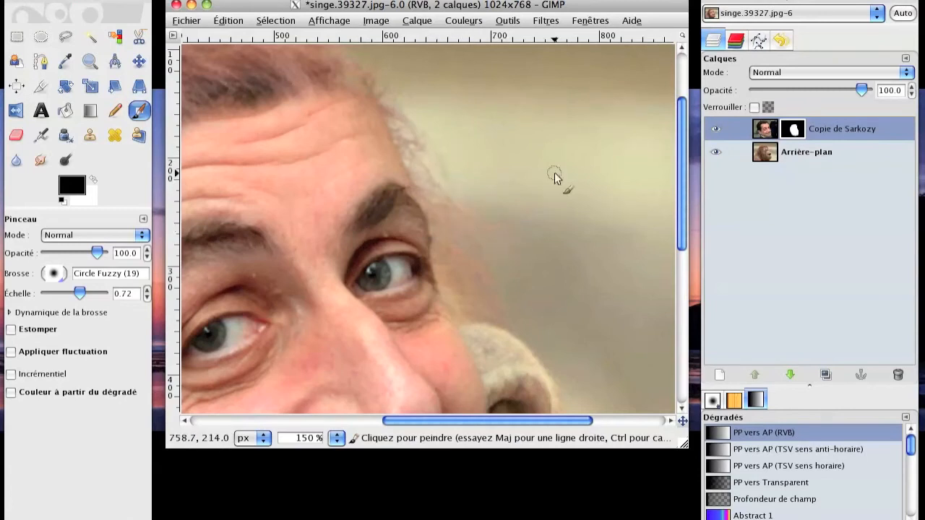
Hide the Copie de Sarkozy layer and make the Arrière-plan layer active
key(shift+ctrl+j)
key(minus)
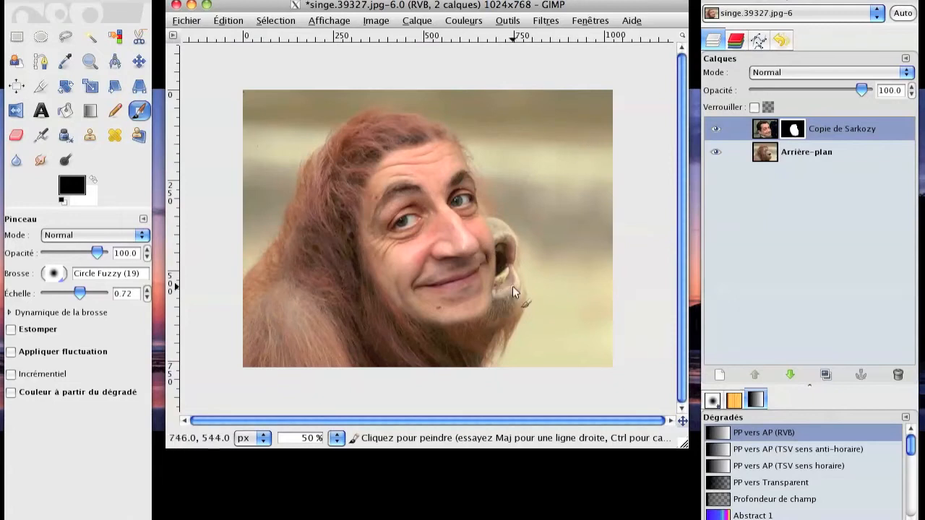
click(714, 132)
click(714, 131)
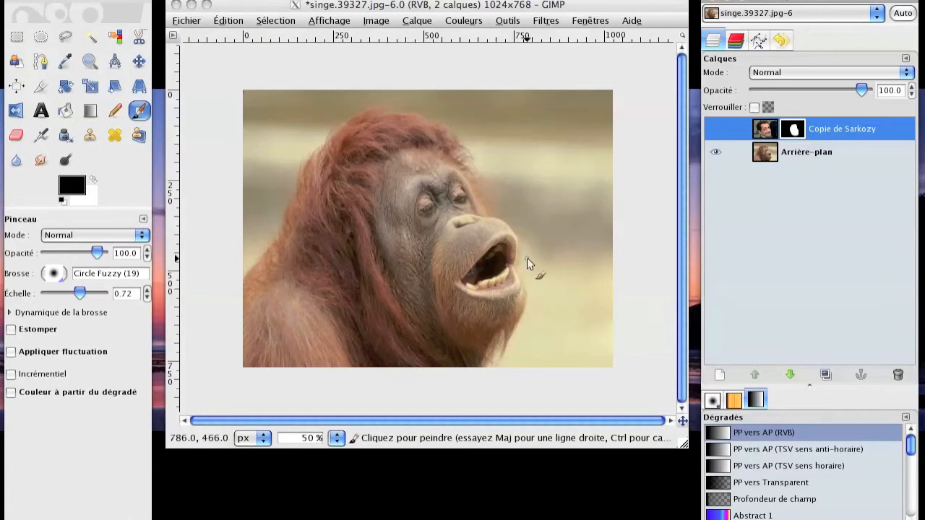
click(804, 153)
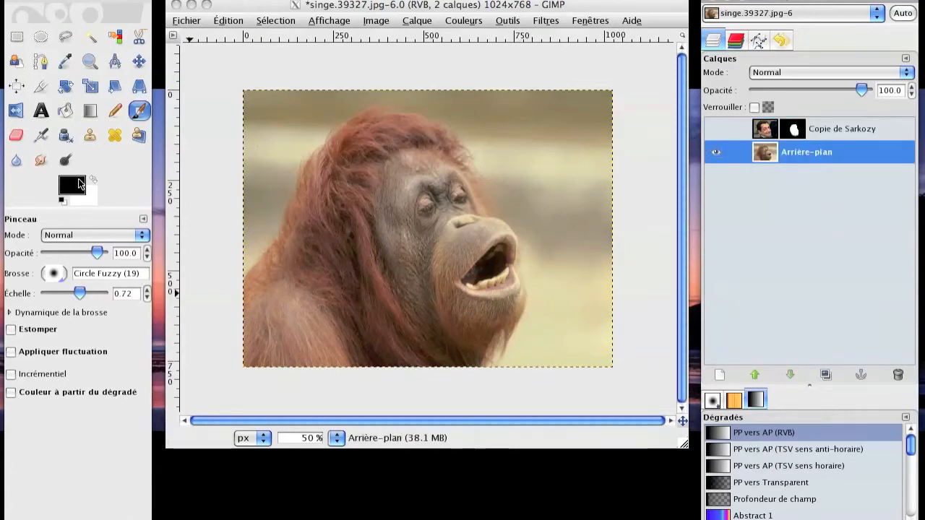
Clone the beige background over the ape's protruding muzzle and chin, using the Circle Fuzzy (19) brush at a scale of about 6.5
click(89, 136)
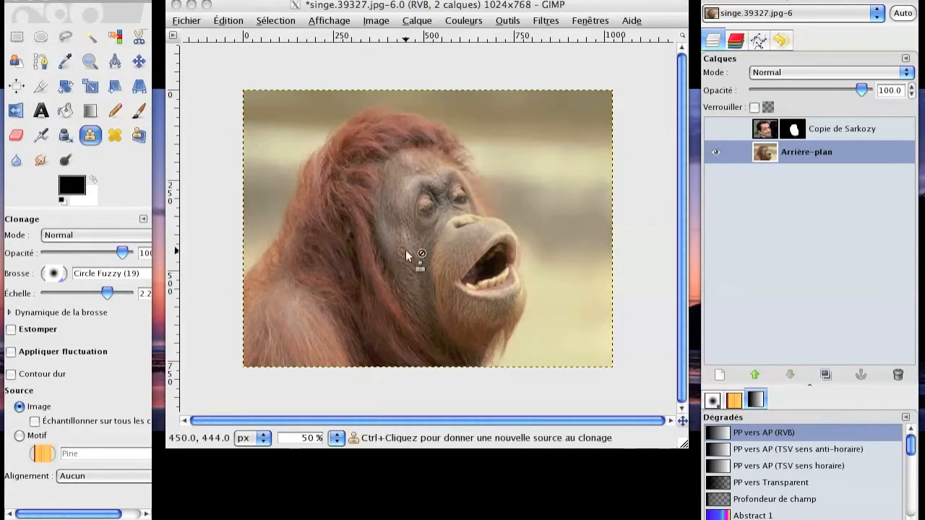
drag(110, 289, 112, 290)
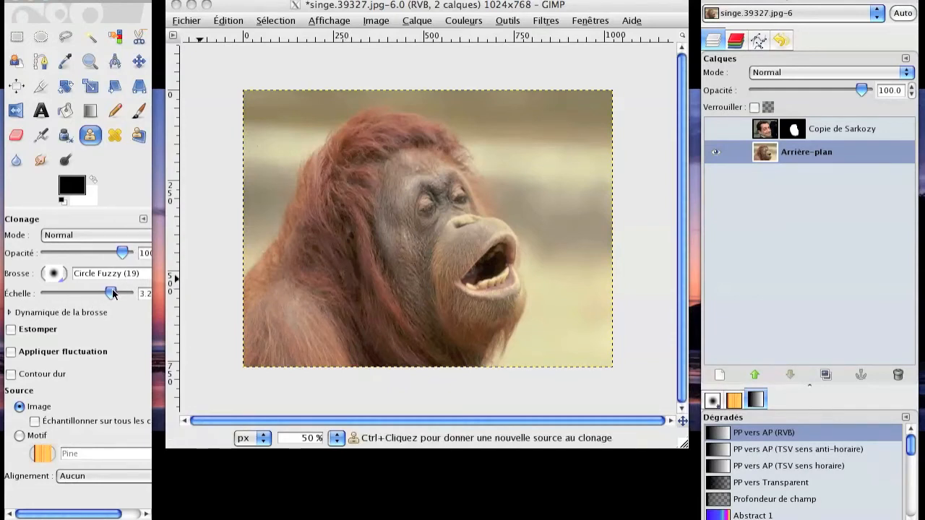
click(55, 274)
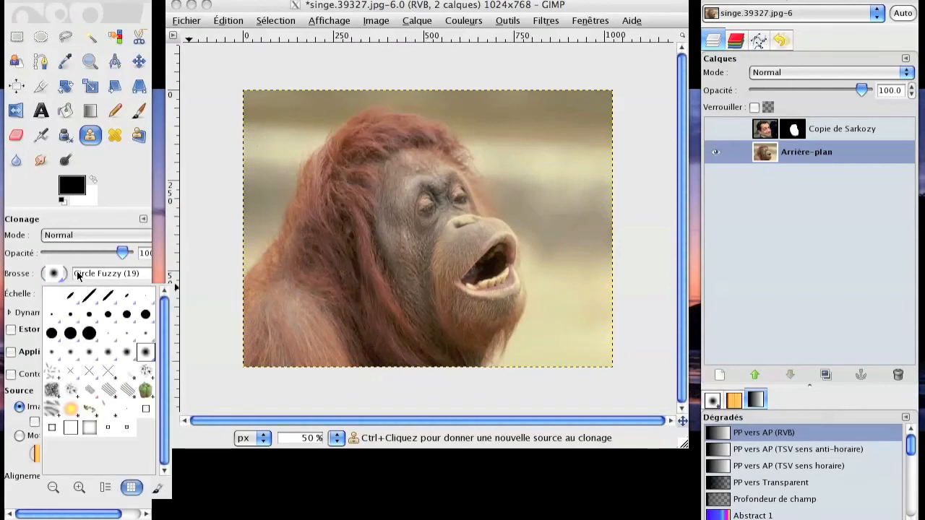
click(56, 274)
drag(112, 292, 118, 293)
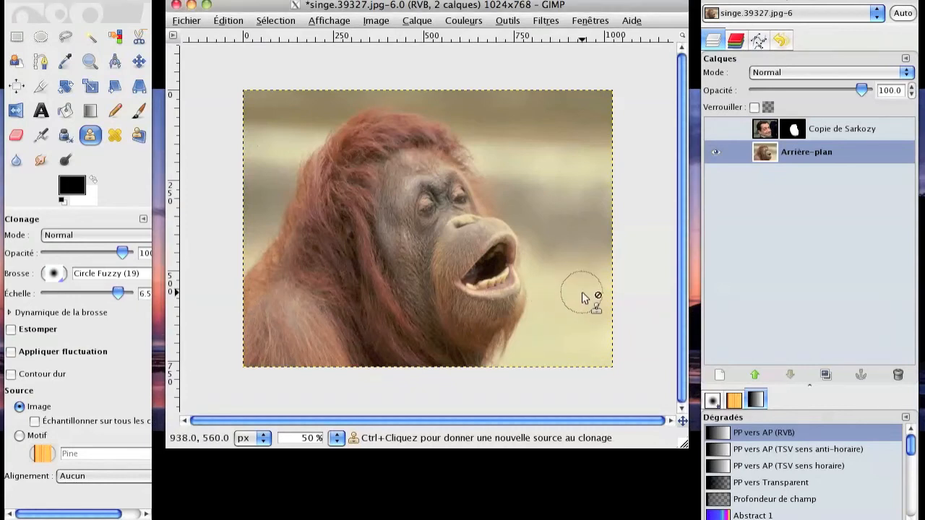
key(ctrl)
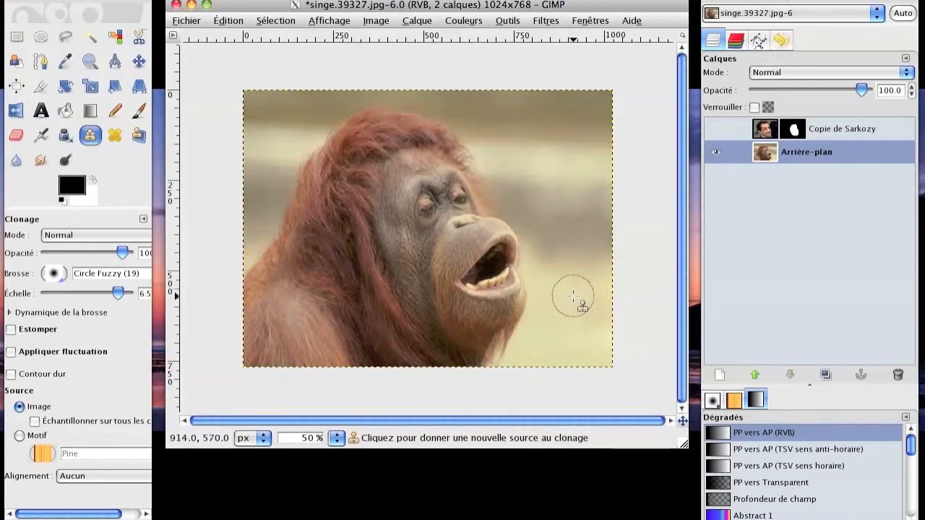
ctrl+click(572, 292)
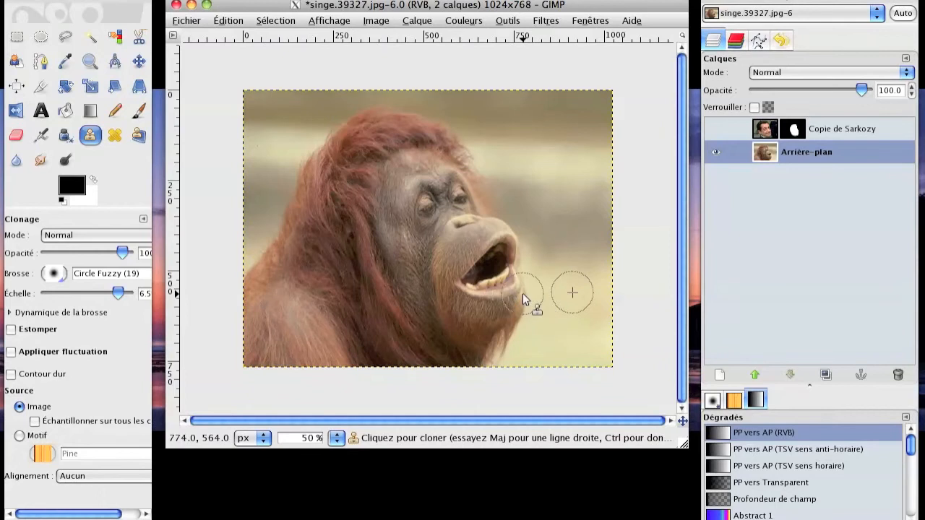
mouse_move(522, 296)
mouse_down()
mouse_move(515, 313)
mouse_move(513, 249)
mouse_move(502, 229)
mouse_move(503, 299)
mouse_move(481, 253)
mouse_move(514, 319)
mouse_move(522, 312)
mouse_up()
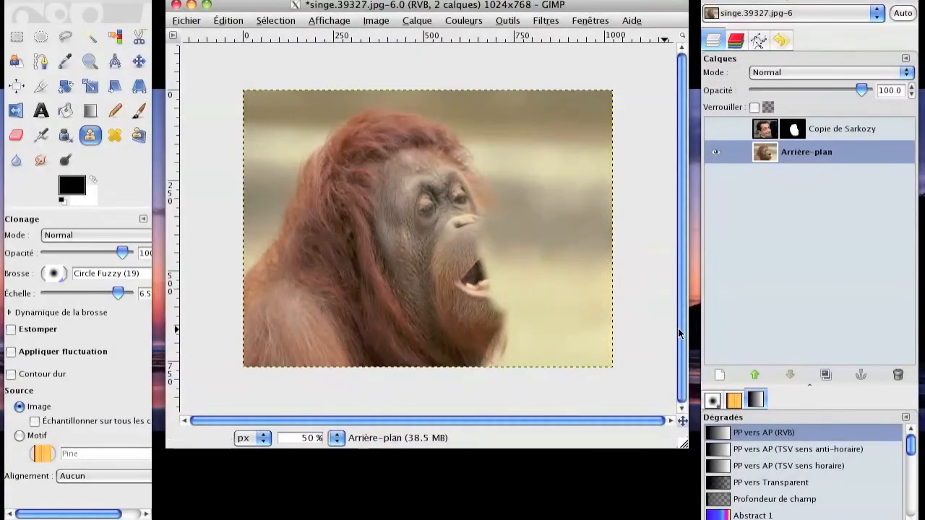
Toggle the Copie de Sarkozy layer's visibility to compare the retouching, leaving the layer shown
click(712, 131)
click(715, 131)
click(715, 132)
click(714, 131)
click(714, 133)
click(715, 133)
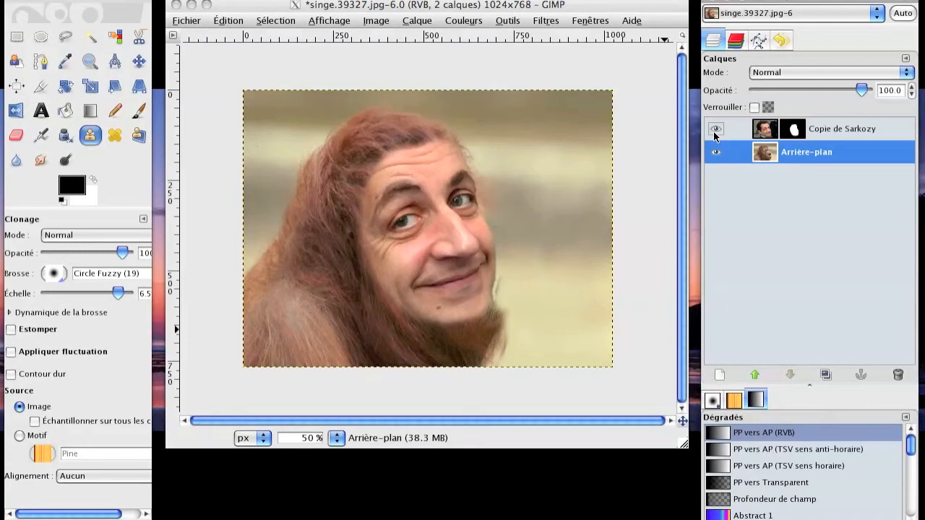
Activate the portrait's layer mask and paint black just outside the cheek with the Paintbrush at scale 2.40
click(795, 130)
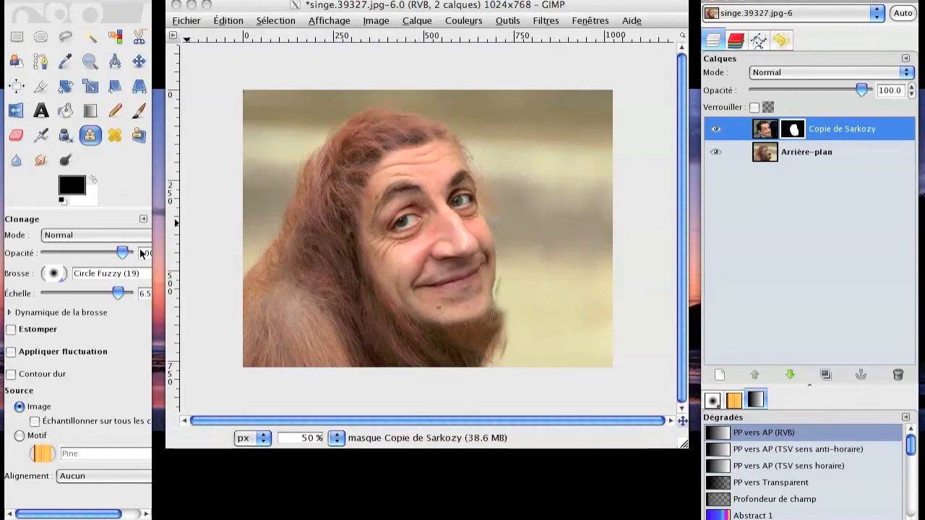
click(120, 293)
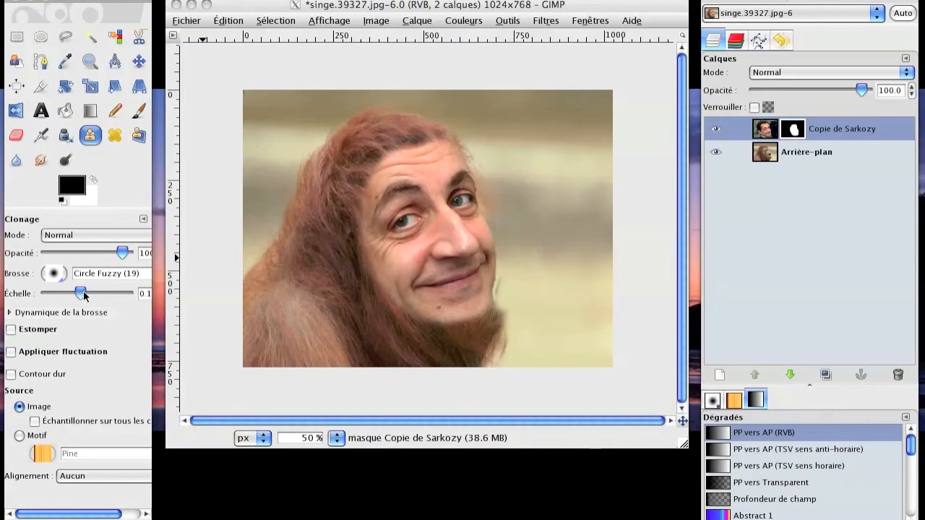
click(138, 113)
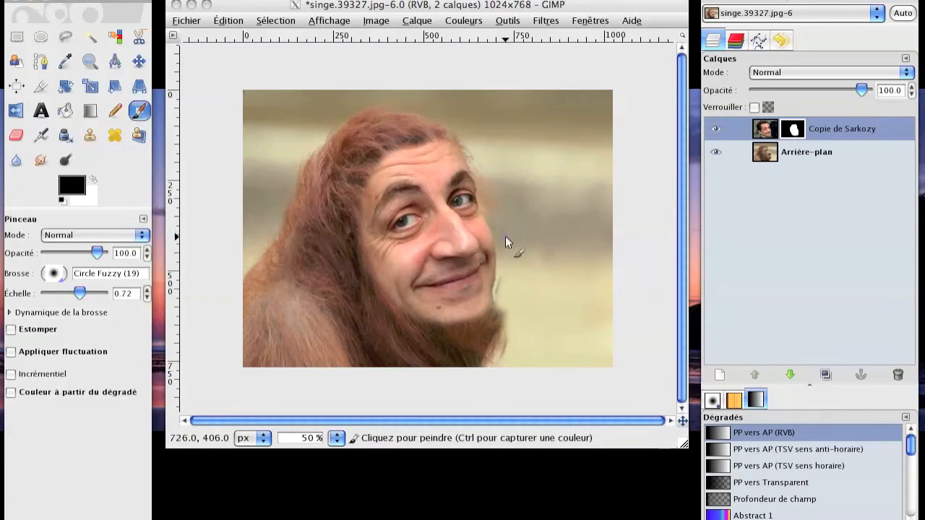
drag(77, 293, 87, 293)
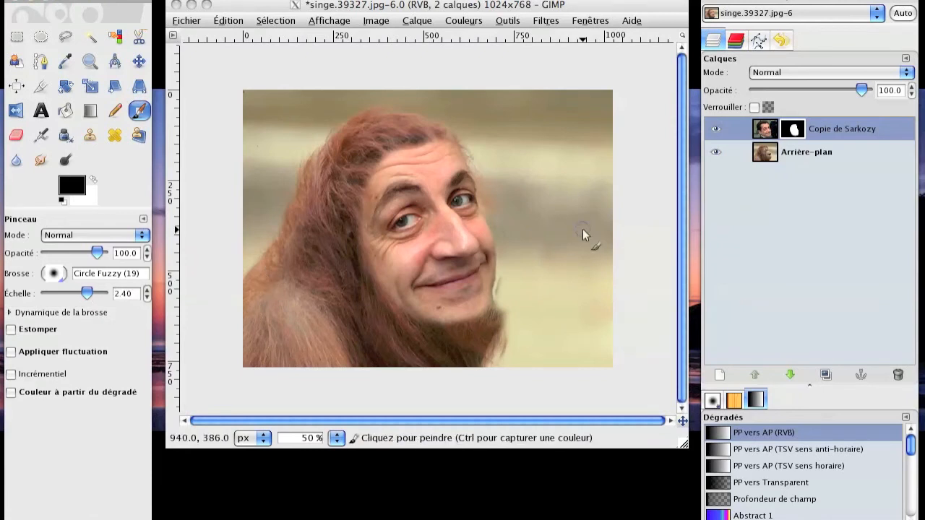
click(504, 228)
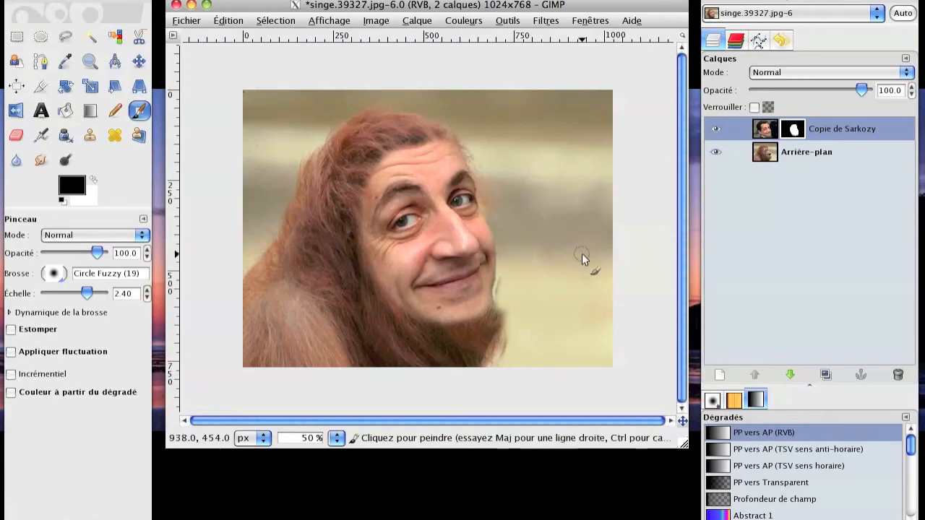
Reduce the Paintbrush scale to 1.41 and clean the light fringe along the lower cheek and chin edge on the mask
click(87, 296)
drag(85, 296, 82, 295)
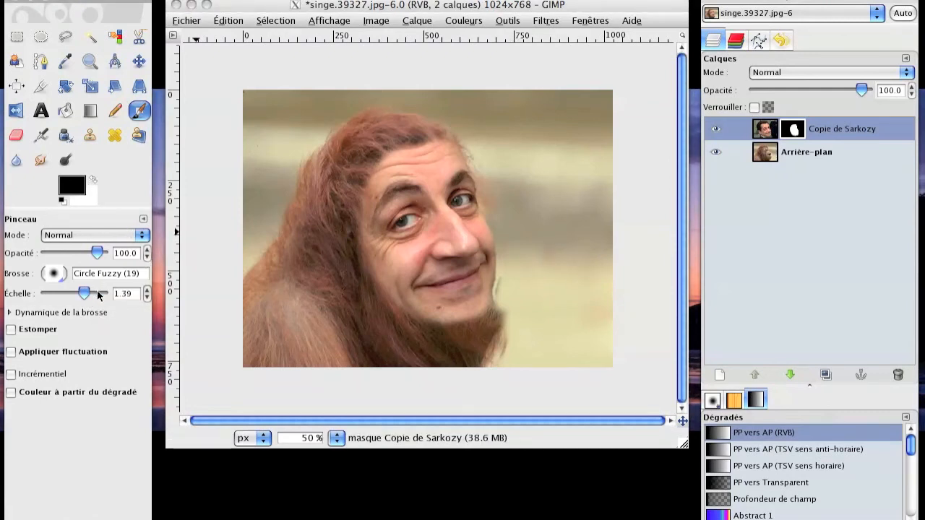
click(558, 319)
key(plus)
key(plus)
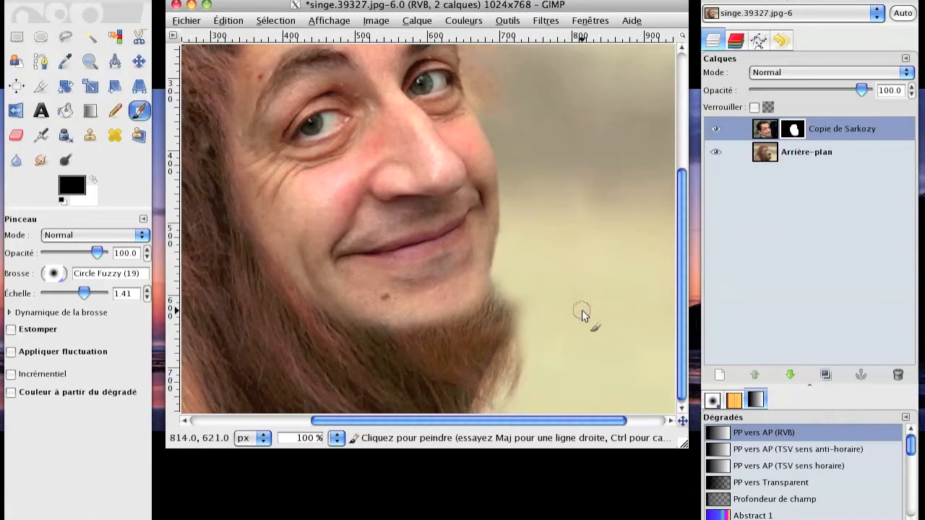
On Arrière-plan, clone the beige background over the beard tuft protruding past the chin, with a brush scale of about 1.3
click(784, 160)
click(785, 158)
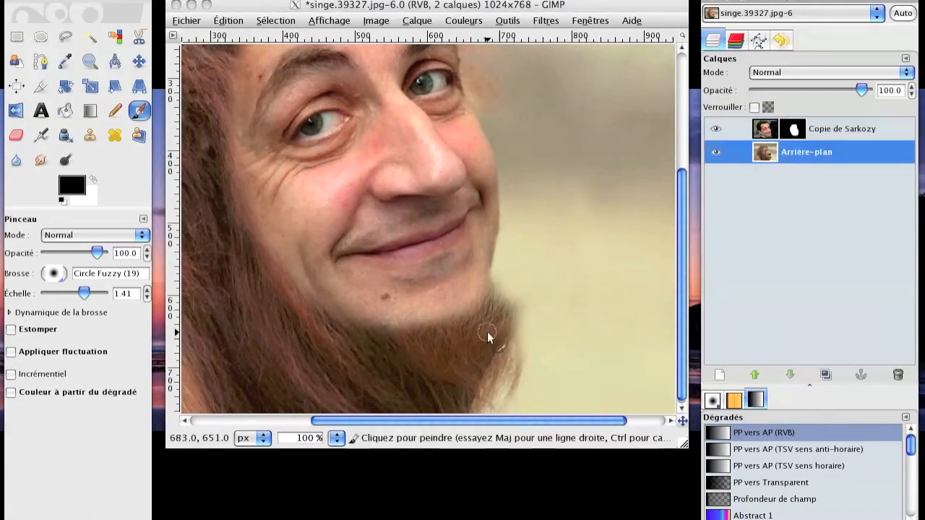
click(90, 137)
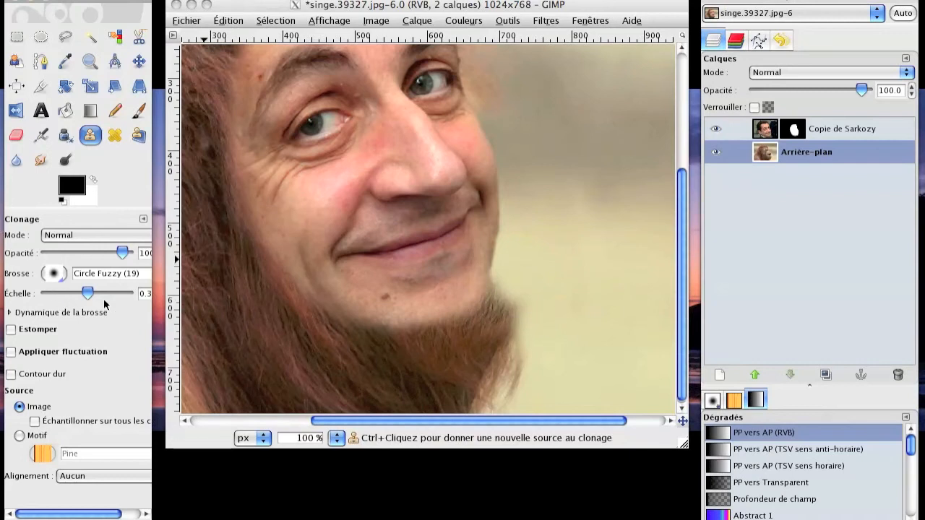
drag(93, 292, 99, 293)
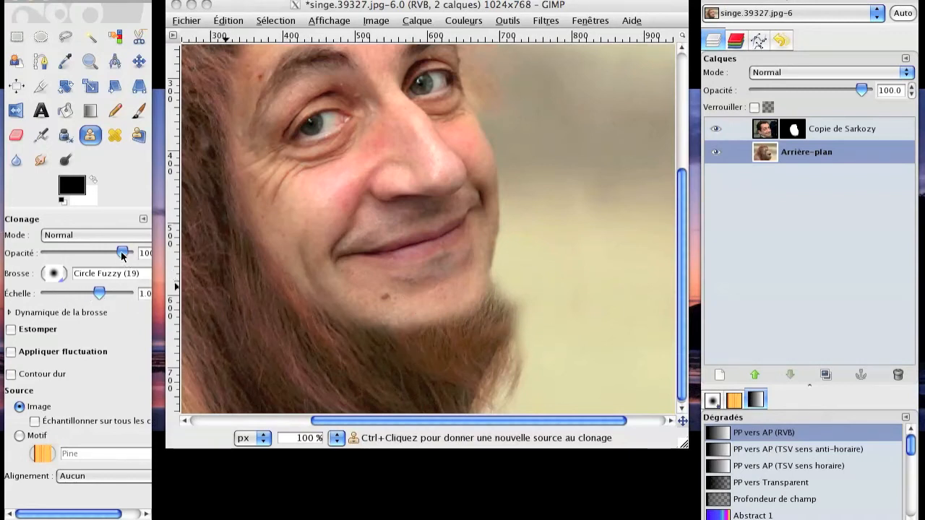
drag(99, 293, 102, 292)
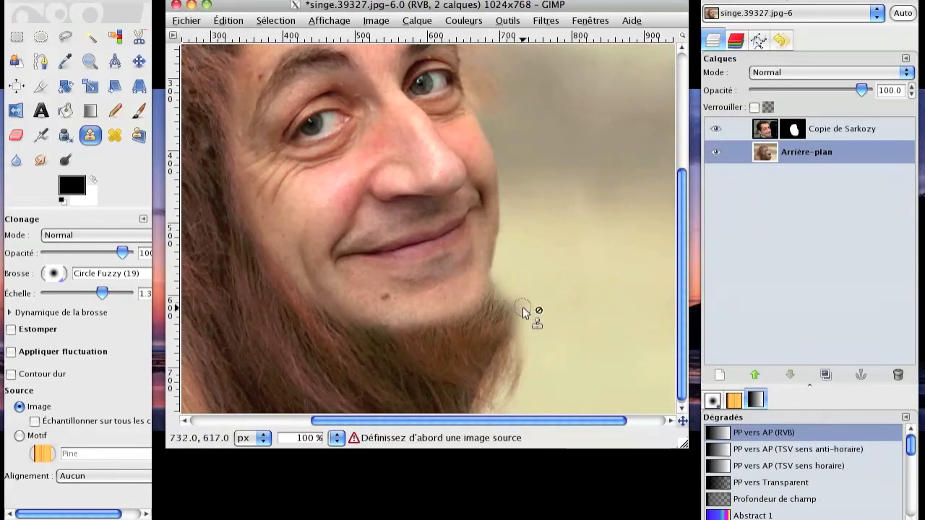
ctrl+click(551, 316)
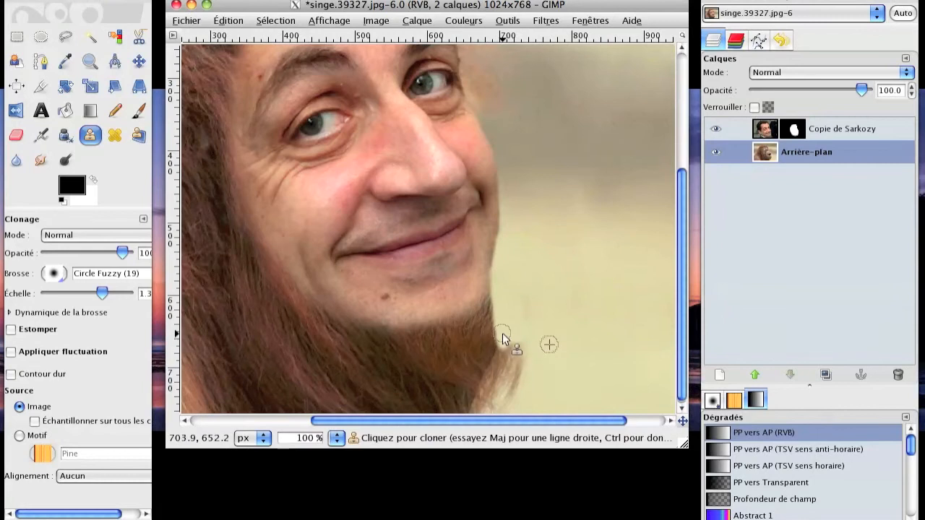
mouse_move(518, 332)
mouse_down()
mouse_move(513, 392)
mouse_move(525, 383)
mouse_move(526, 345)
mouse_move(522, 376)
mouse_move(511, 339)
mouse_move(509, 391)
mouse_move(502, 335)
mouse_move(507, 409)
mouse_move(517, 377)
mouse_move(529, 385)
mouse_move(524, 342)
mouse_up()
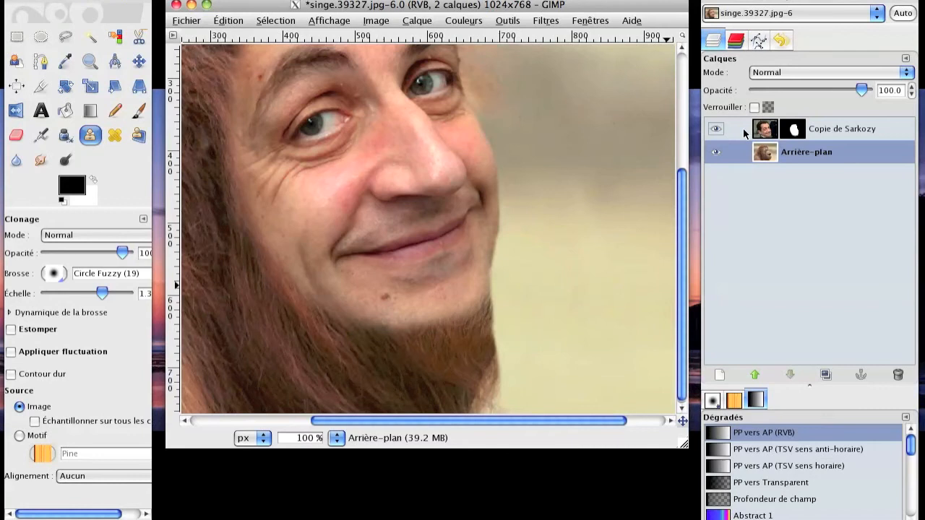
Select the portrait's layer mask and set the Clone tool to about 29 opacity and a brush scale of about 4.6
key(minus)
key(minus)
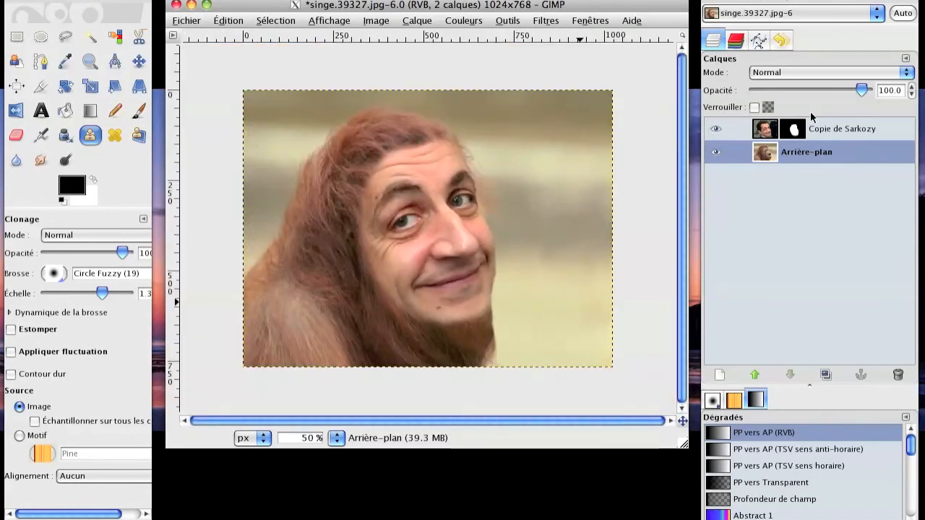
click(824, 129)
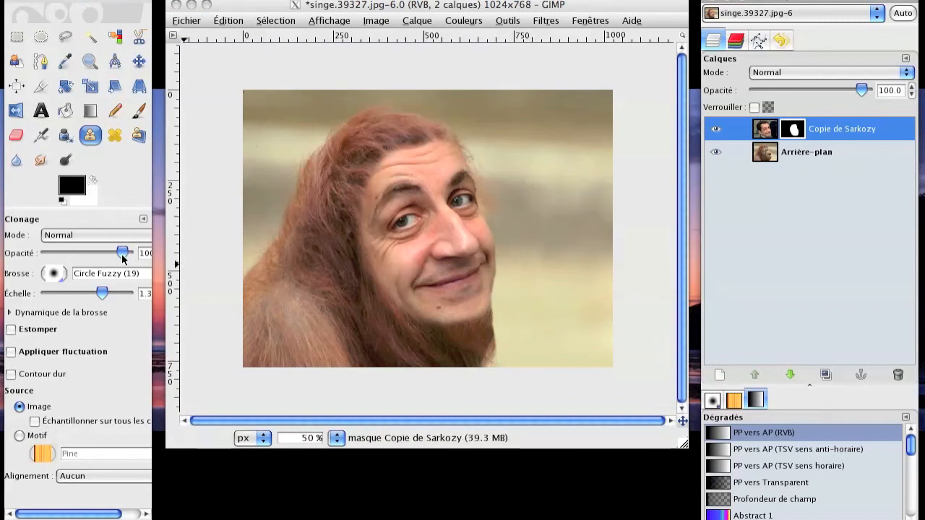
drag(122, 257, 74, 258)
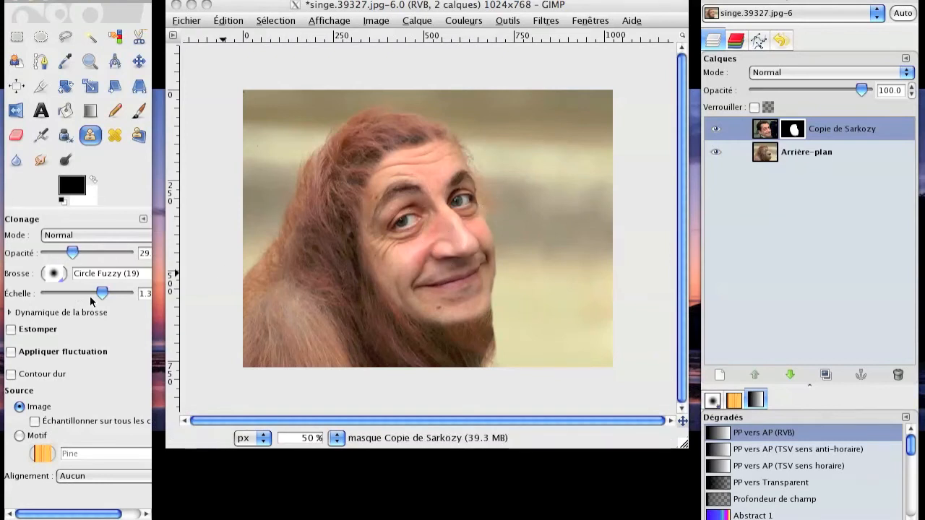
drag(102, 295, 108, 296)
drag(109, 292, 114, 292)
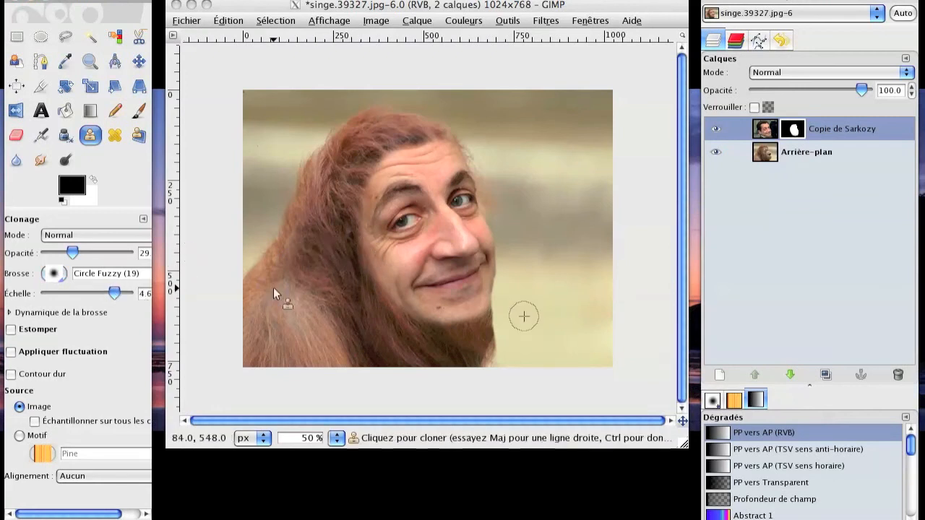
With the Paintbrush at opacity 23.8 and scale 4.64, paint black on the portrait's mask along the chin and jaw to blend in the beard
click(792, 135)
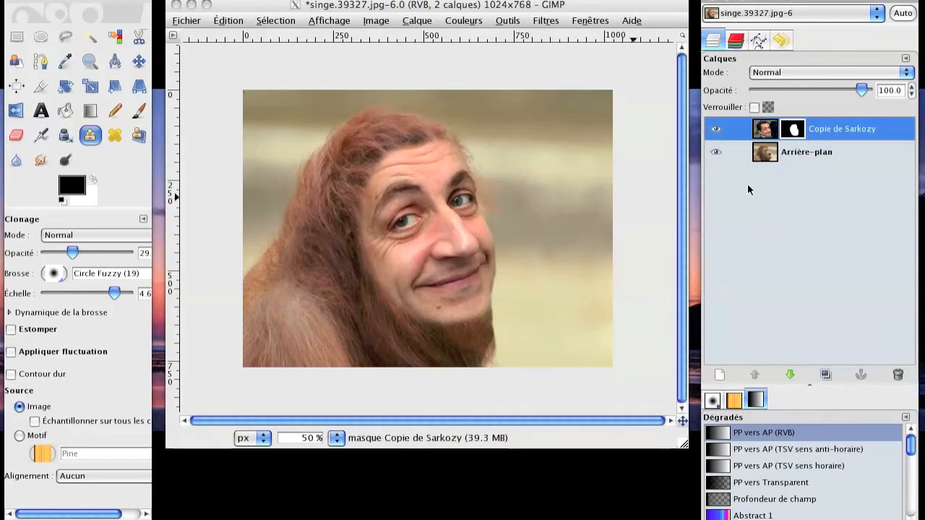
key(p)
key(1)
mouse_move(500, 373)
mouse_down()
mouse_move(404, 378)
mouse_move(314, 311)
mouse_move(365, 346)
mouse_move(333, 327)
mouse_up()
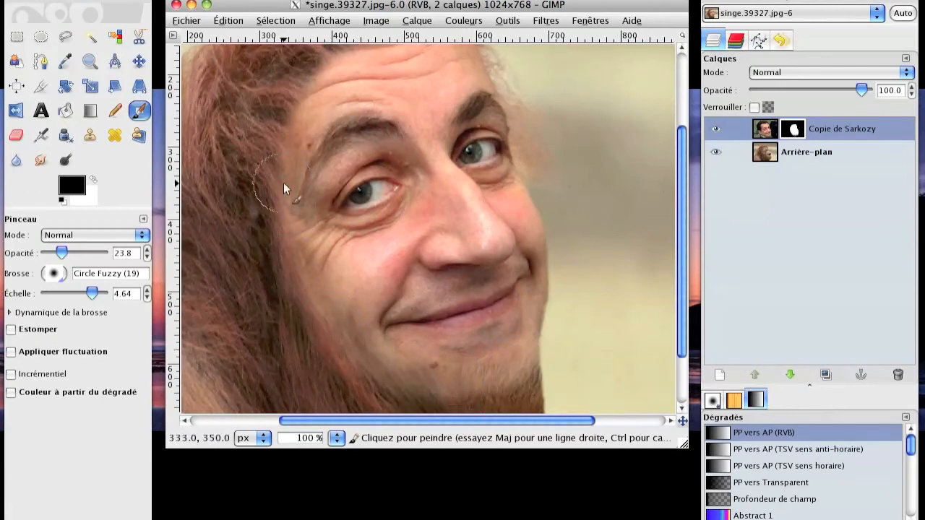
Enlarge the image window and softly paint black on the mask along the temple and outer cheek to blend the face into the fur
scroll(307, 269, up, 4)
mouse_move(303, 234)
mouse_down()
mouse_move(357, 172)
mouse_move(312, 215)
mouse_move(380, 174)
mouse_move(449, 158)
mouse_move(350, 177)
mouse_move(321, 212)
mouse_move(407, 163)
mouse_move(305, 210)
mouse_move(415, 165)
mouse_move(295, 190)
mouse_move(403, 168)
mouse_move(290, 217)
mouse_move(421, 164)
mouse_move(332, 209)
mouse_move(408, 171)
mouse_move(443, 182)
mouse_move(337, 232)
mouse_move(321, 203)
mouse_up()
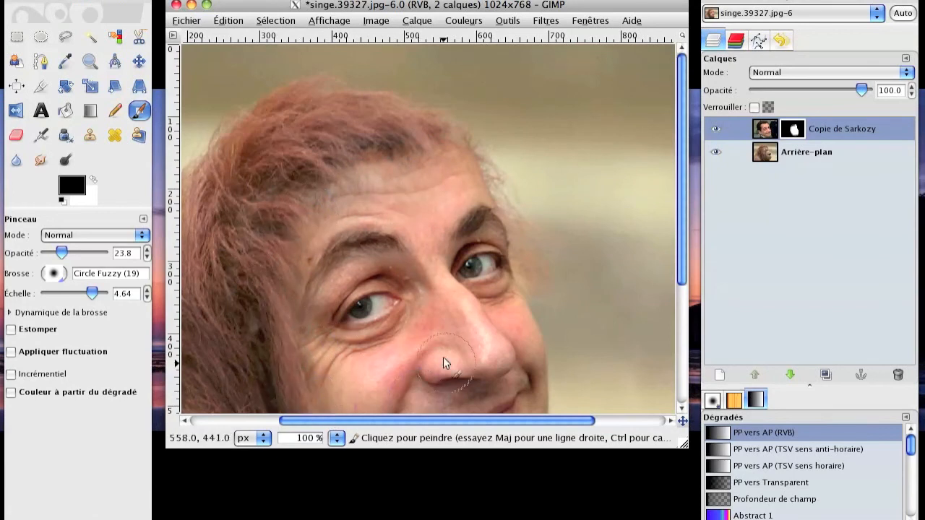
scroll(438, 355, down, 4)
drag(683, 443, 682, 518)
mouse_move(307, 226)
mouse_down()
mouse_move(338, 299)
mouse_move(322, 226)
mouse_move(364, 246)
mouse_move(418, 340)
mouse_move(521, 443)
mouse_move(348, 289)
mouse_move(346, 264)
mouse_move(345, 302)
mouse_move(297, 248)
mouse_move(504, 369)
mouse_move(518, 365)
mouse_move(515, 356)
mouse_move(362, 387)
mouse_move(503, 368)
mouse_move(338, 378)
mouse_move(473, 373)
mouse_move(516, 361)
mouse_move(409, 376)
mouse_move(529, 330)
mouse_move(524, 350)
mouse_move(319, 369)
mouse_move(313, 382)
mouse_move(446, 363)
mouse_move(276, 260)
mouse_move(260, 206)
mouse_move(264, 188)
mouse_move(289, 257)
mouse_move(283, 172)
mouse_move(310, 324)
mouse_move(361, 267)
mouse_move(373, 293)
mouse_move(310, 391)
mouse_move(342, 334)
mouse_move(315, 358)
mouse_up()
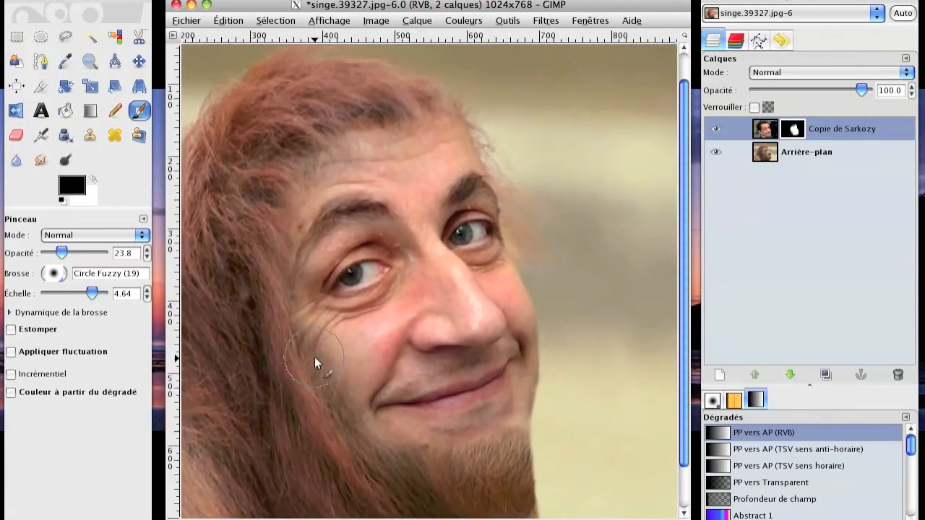
key(minus)
key(minus)
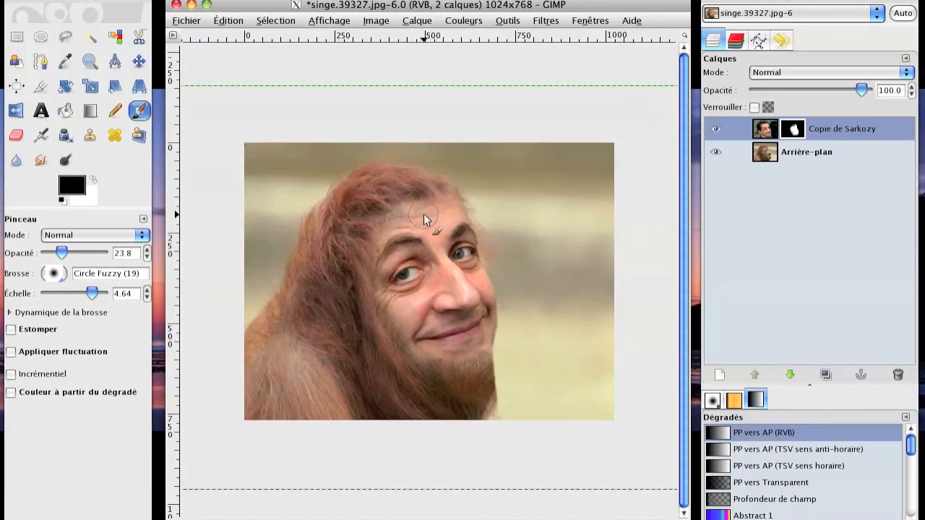
Set the Paintbrush scale to 1.39 and paint black on the portrait's mask at the upper forehead to blend in the hairline
click(770, 150)
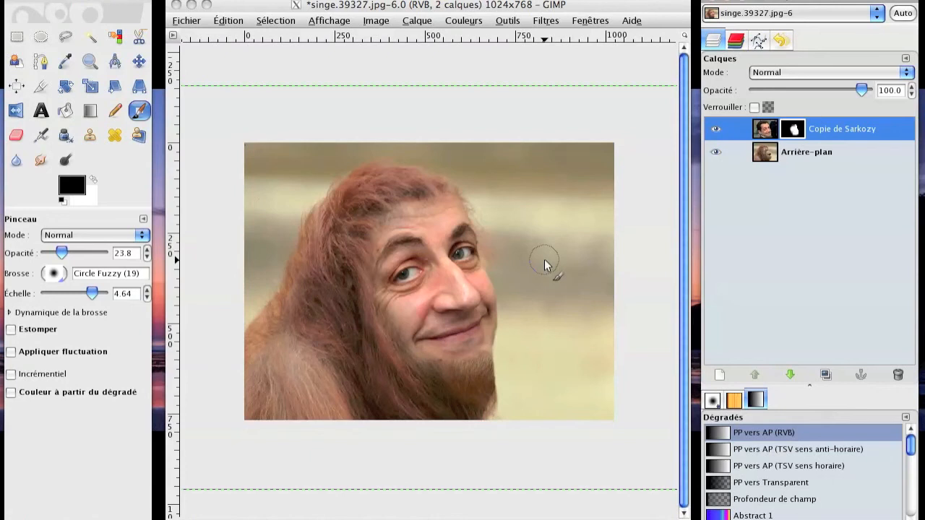
key(1)
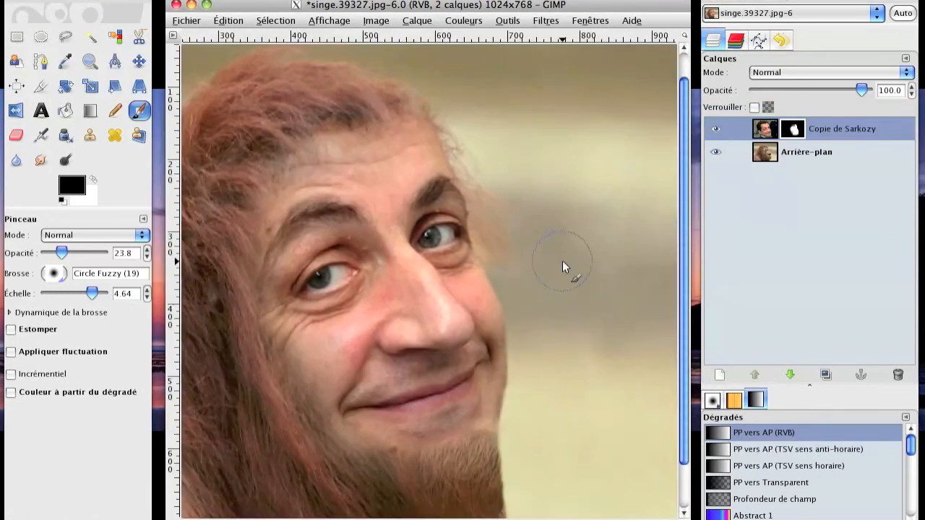
scroll(556, 271, up, 5)
click(796, 130)
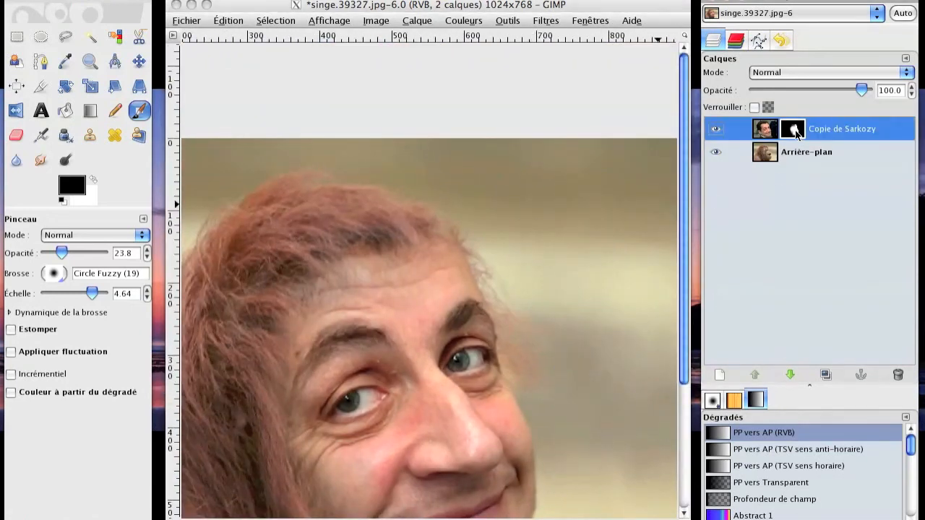
click(88, 290)
drag(90, 292, 73, 293)
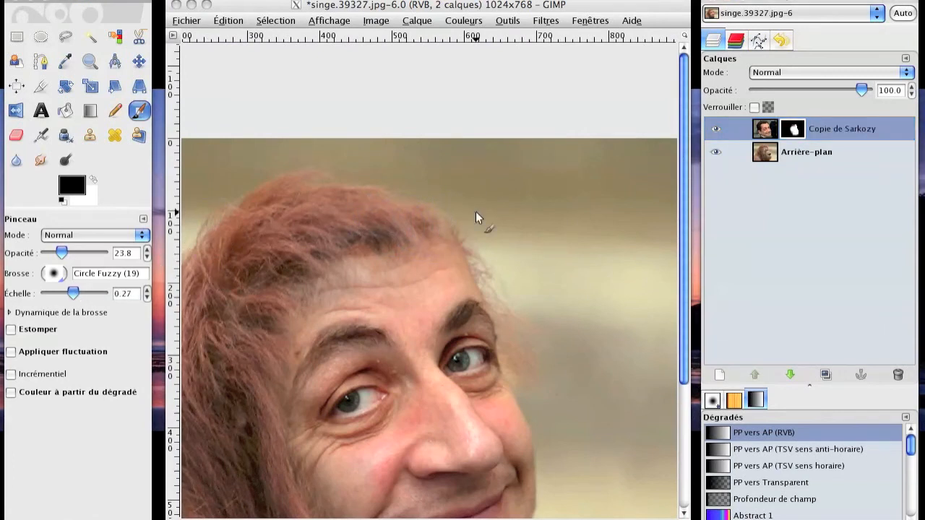
click(786, 132)
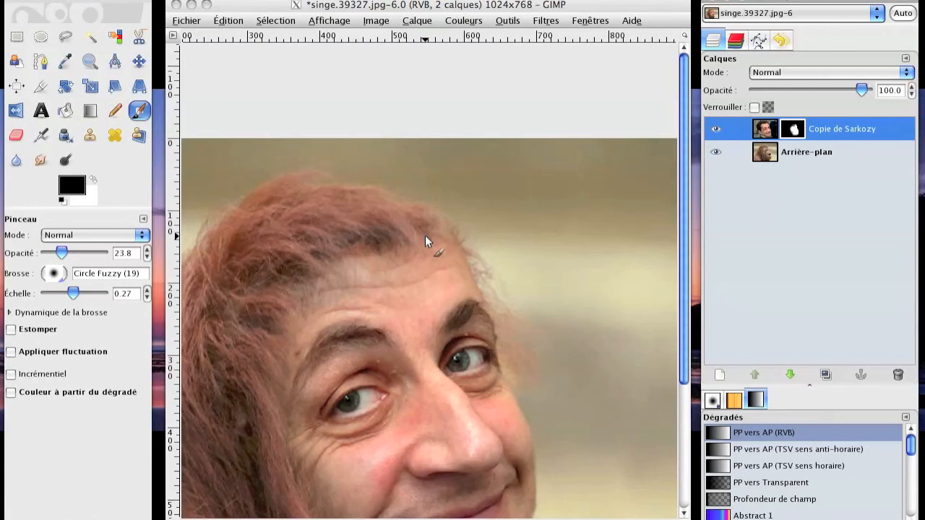
click(79, 291)
drag(80, 291, 87, 293)
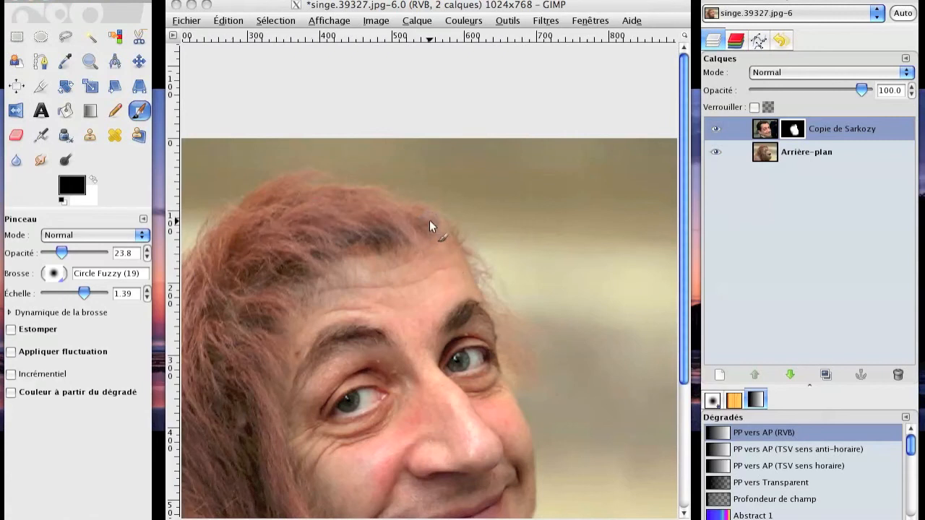
click(445, 237)
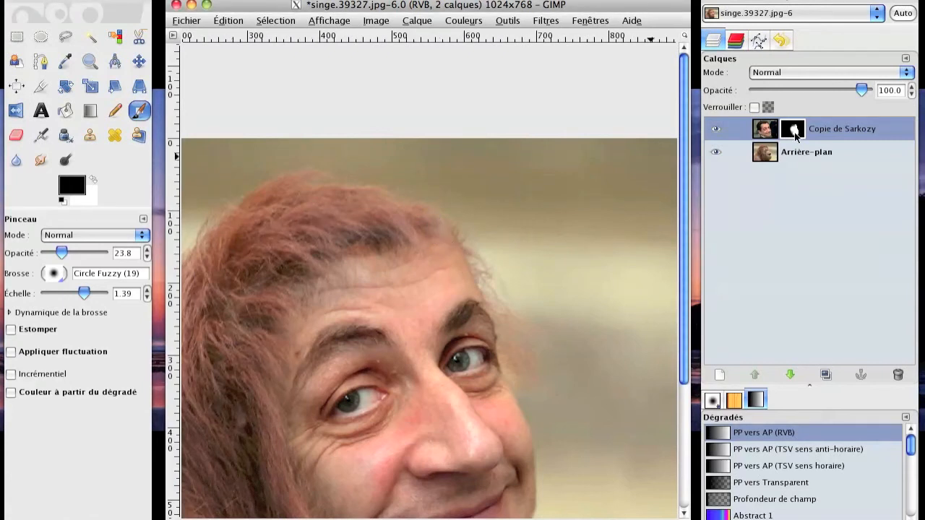
click(794, 134)
click(426, 227)
Raise the Paintbrush opacity to 39.7 and touch up the forehead hairline on the portrait's mask
click(63, 255)
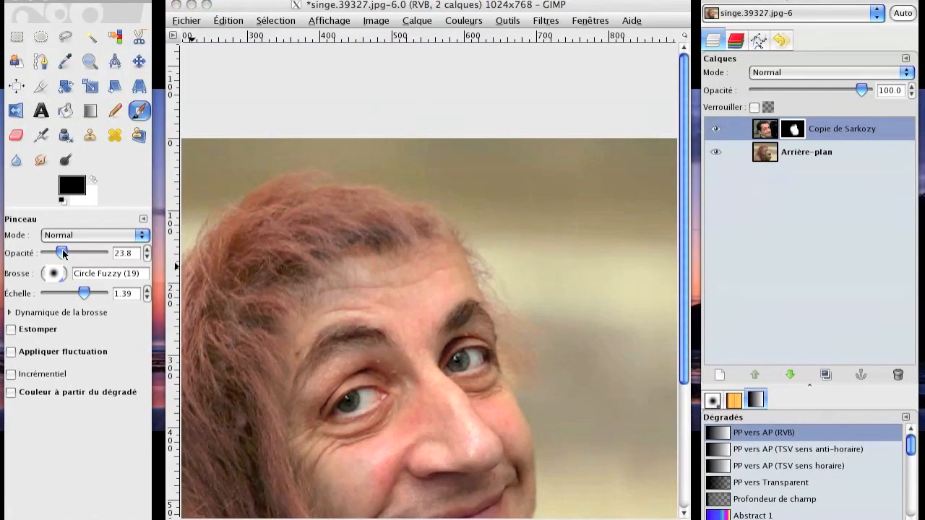
click(410, 229)
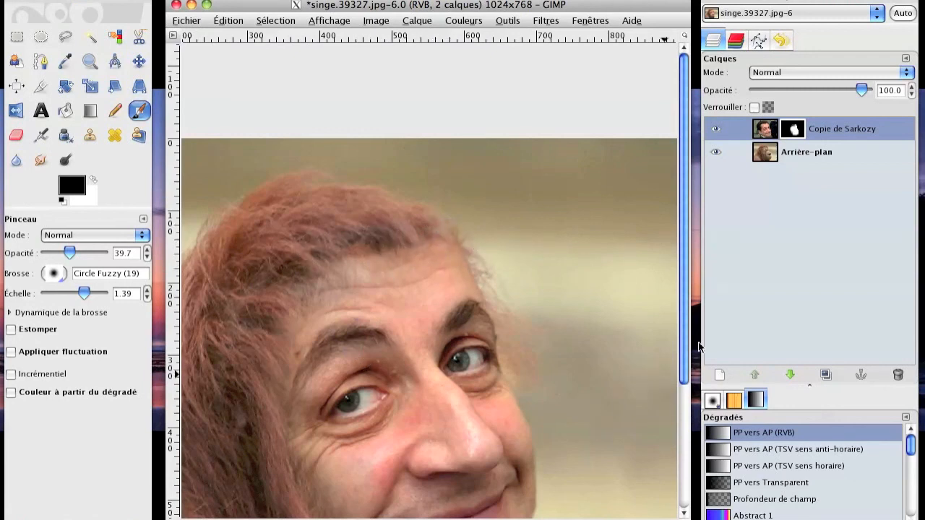
scroll(683, 285, down, 5)
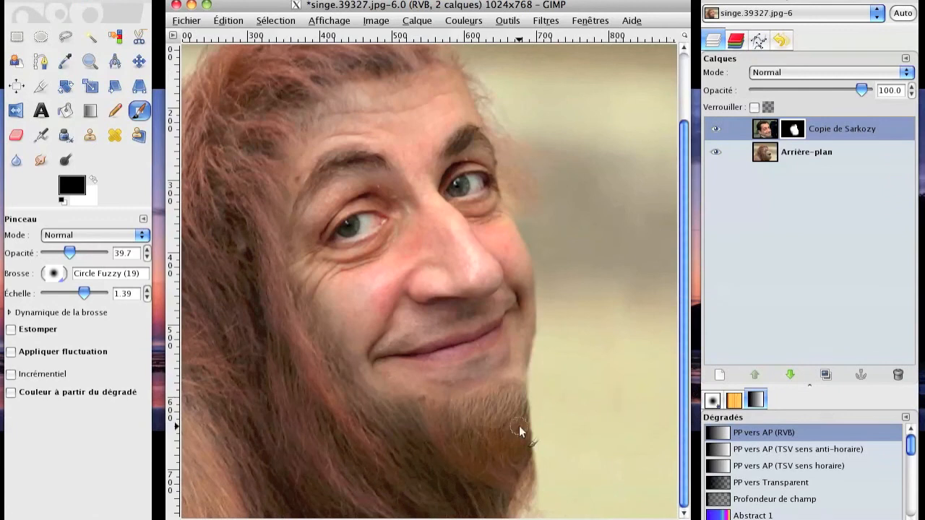
click(826, 123)
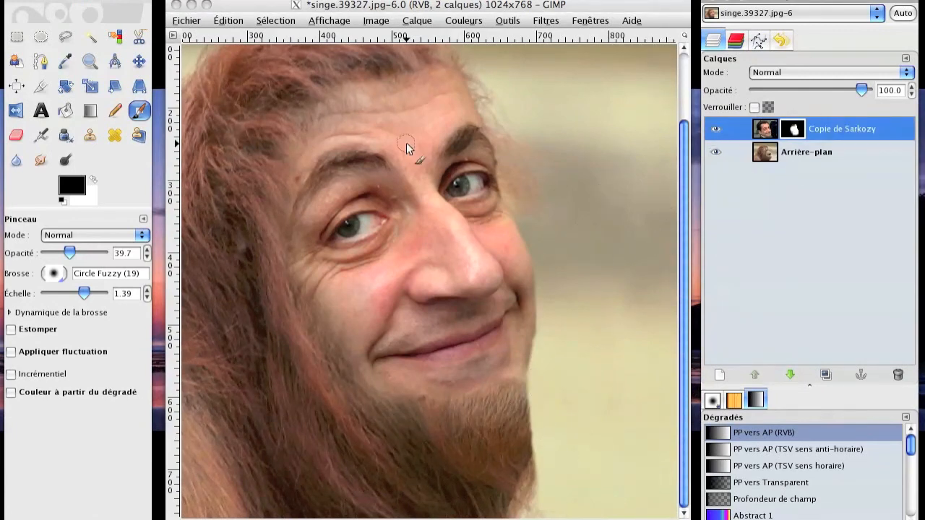
click(371, 218)
key(minus)
key(minus)
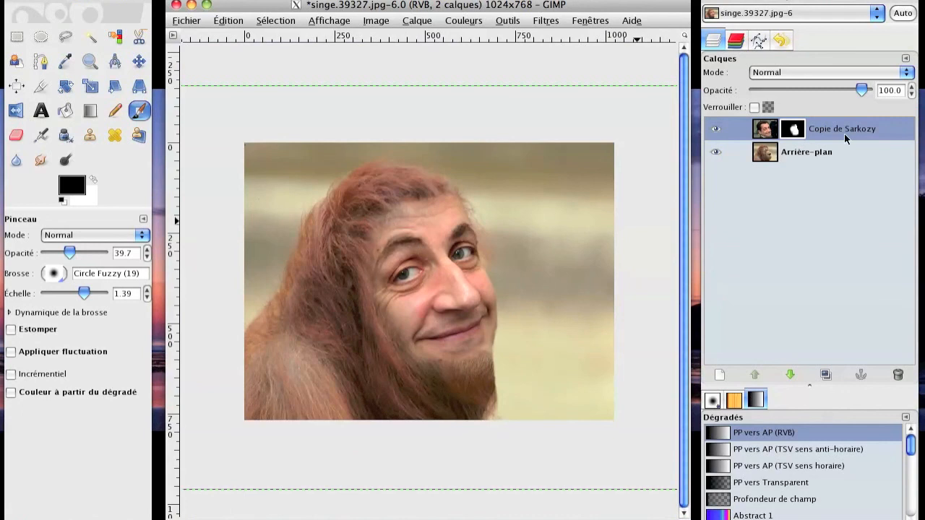
Merge the Copie de Sarkozy layer down into Arrière-plan
click(832, 150)
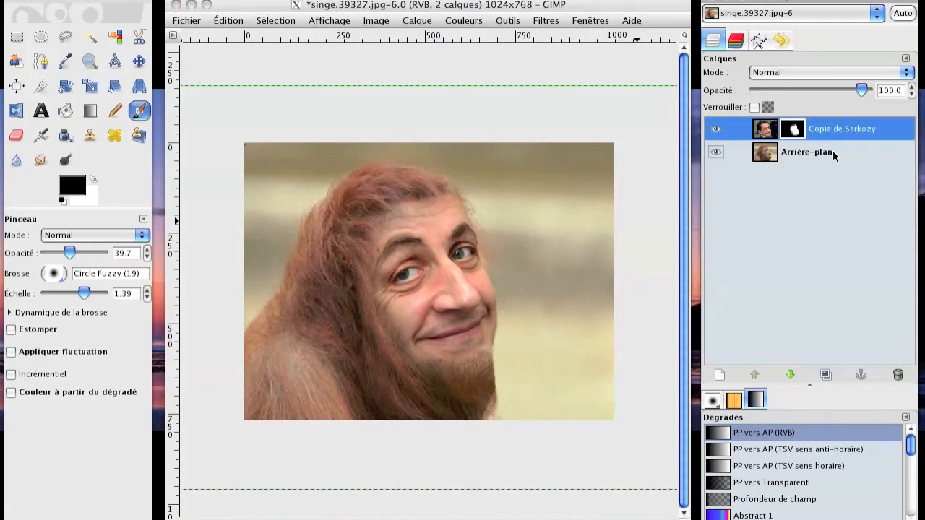
click(795, 153)
right_click(839, 131)
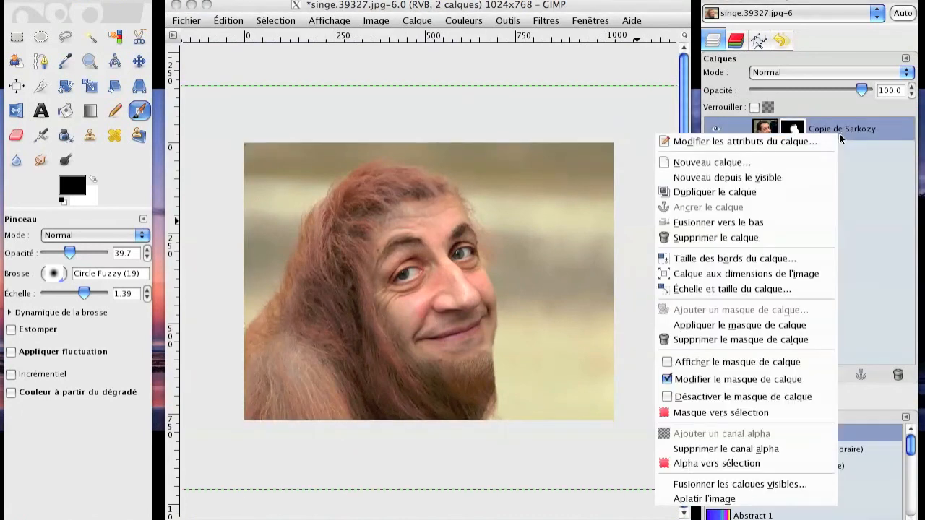
click(737, 223)
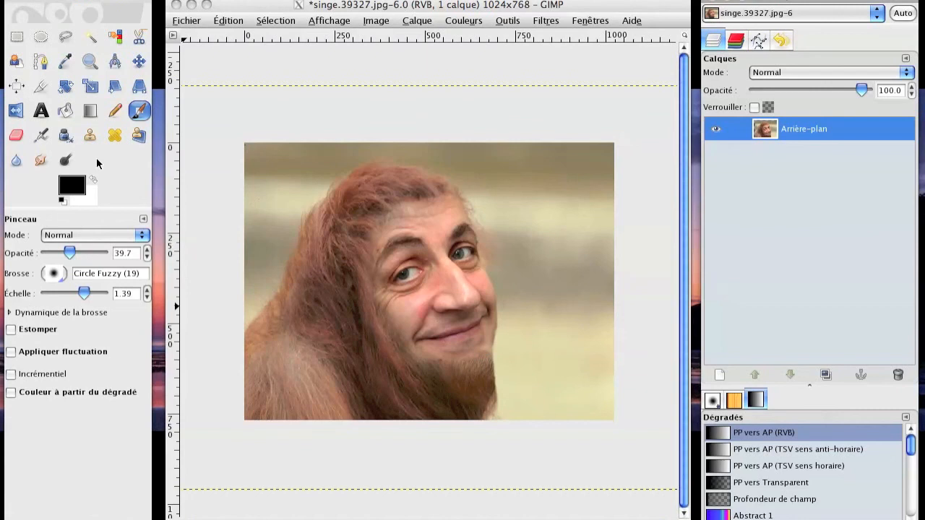
Clone beard hair along the beard's outer edge beside the beige background, using opacity 100 and a brush scale of about 1.2
click(91, 137)
key(greater)
key(greater)
key(greater)
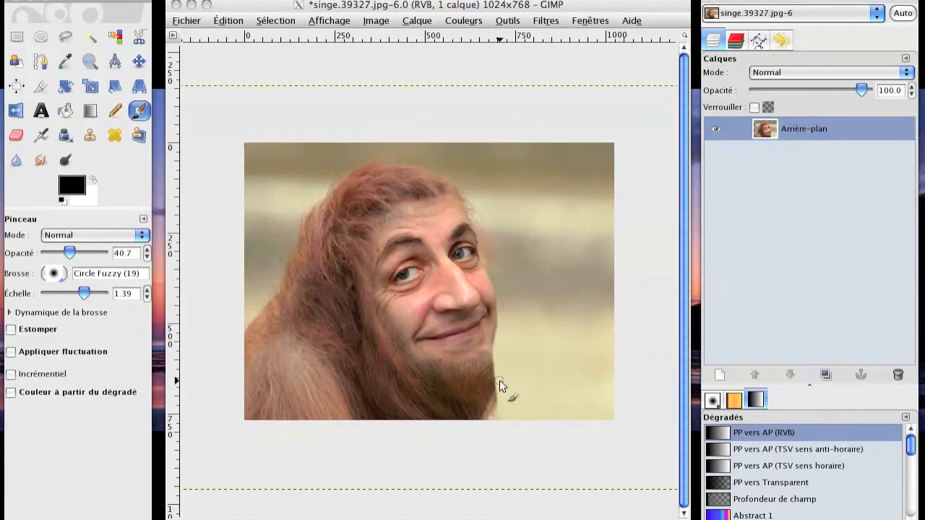
scroll(500, 380, up, 2)
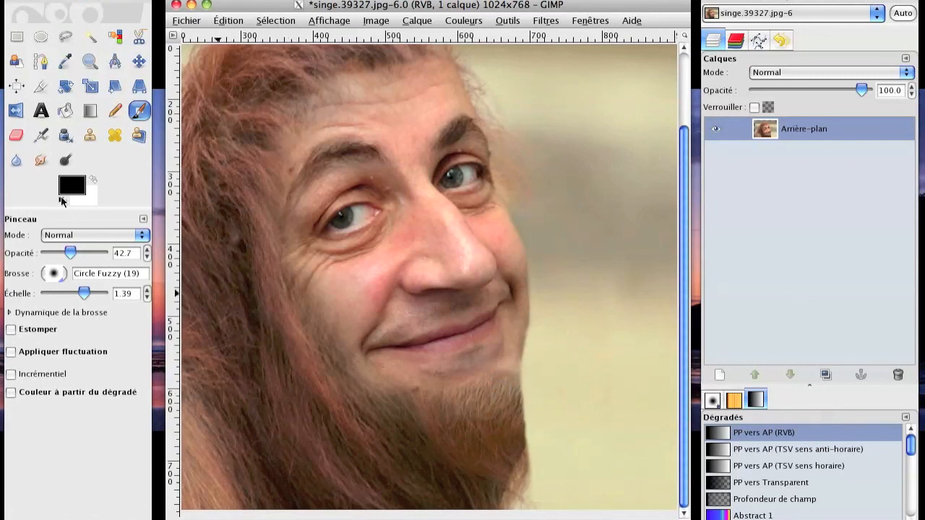
click(95, 137)
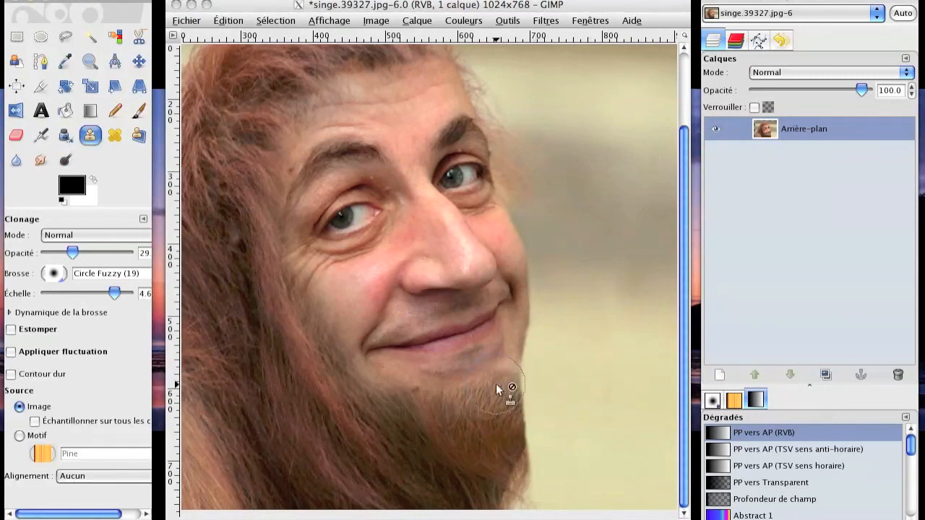
mouse_move(110, 293)
mouse_down()
mouse_move(90, 293)
mouse_move(99, 291)
mouse_up()
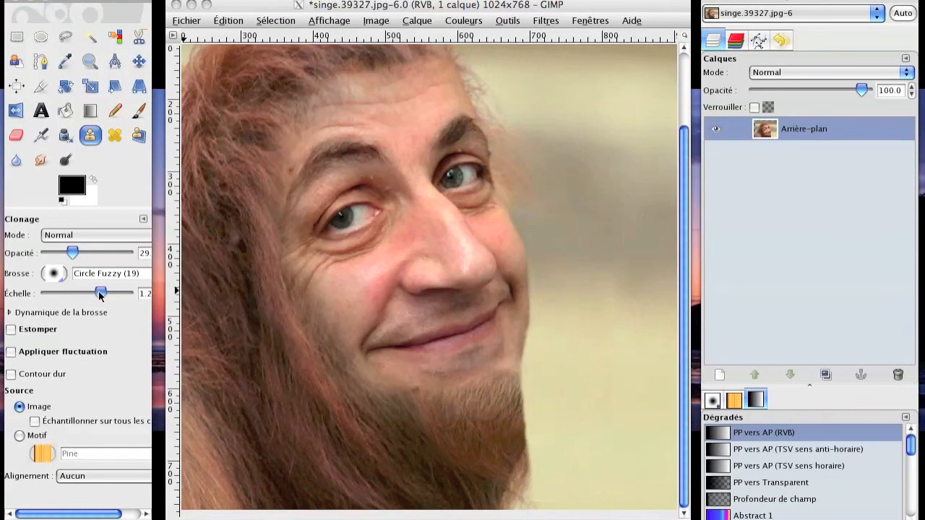
ctrl+click(514, 437)
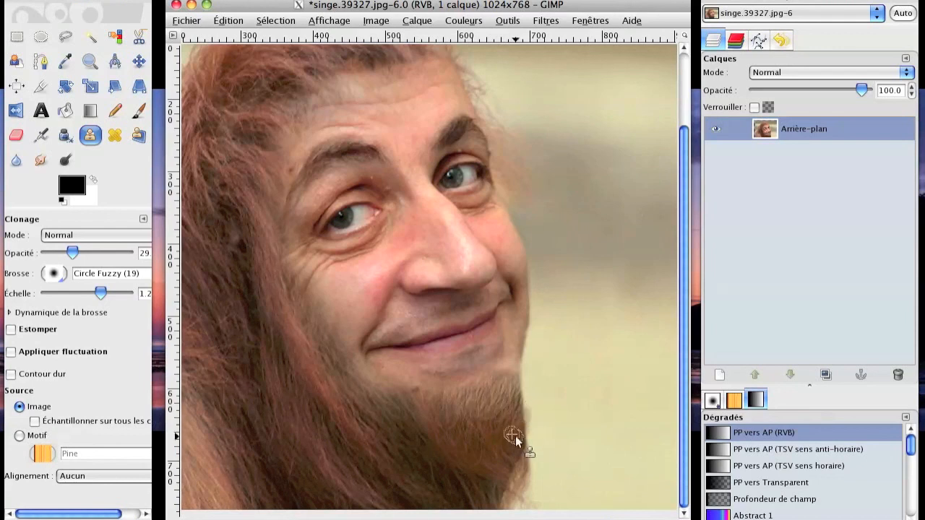
drag(70, 249, 125, 250)
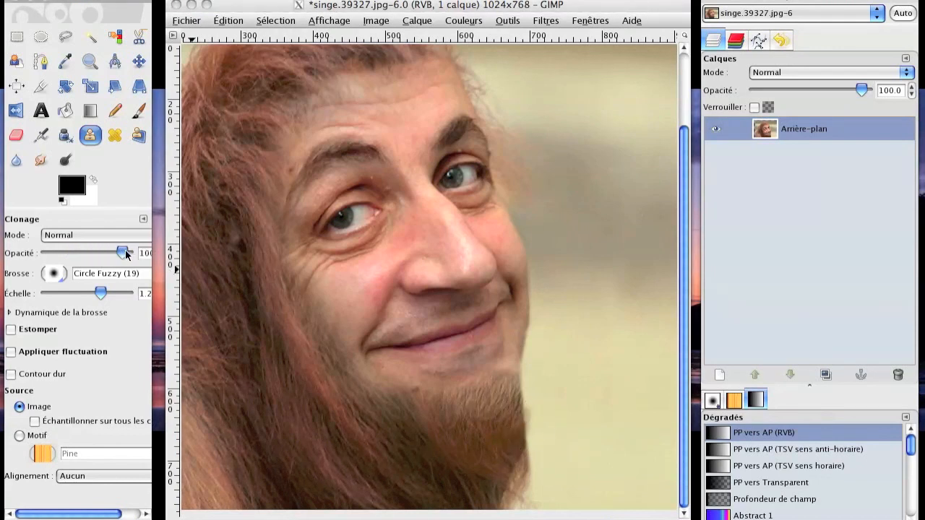
click(504, 444)
drag(521, 440, 524, 406)
Sample beard hair near the chin and clone it upward along the jaw edge and across the top of the beard
ctrl+click(507, 400)
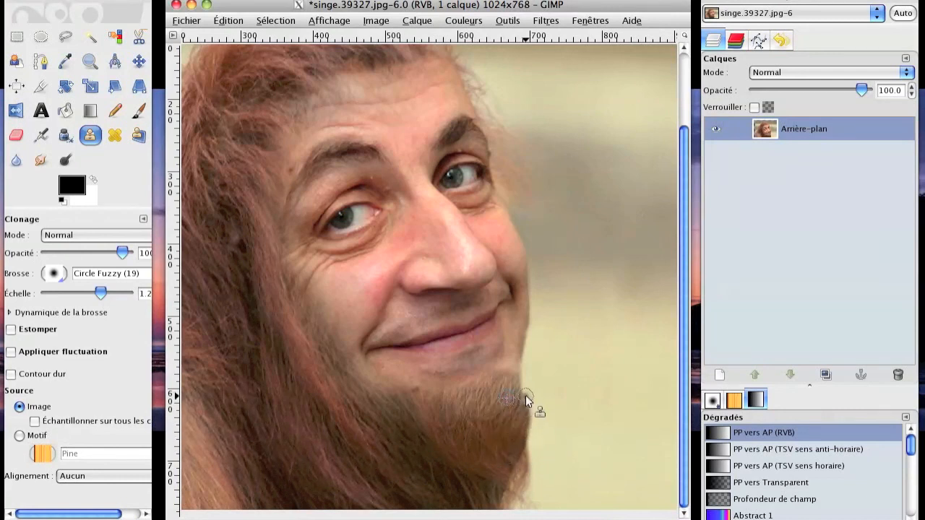
drag(515, 409, 523, 363)
ctrl+click(500, 389)
ctrl+click(504, 386)
ctrl+click(508, 389)
drag(512, 363, 469, 399)
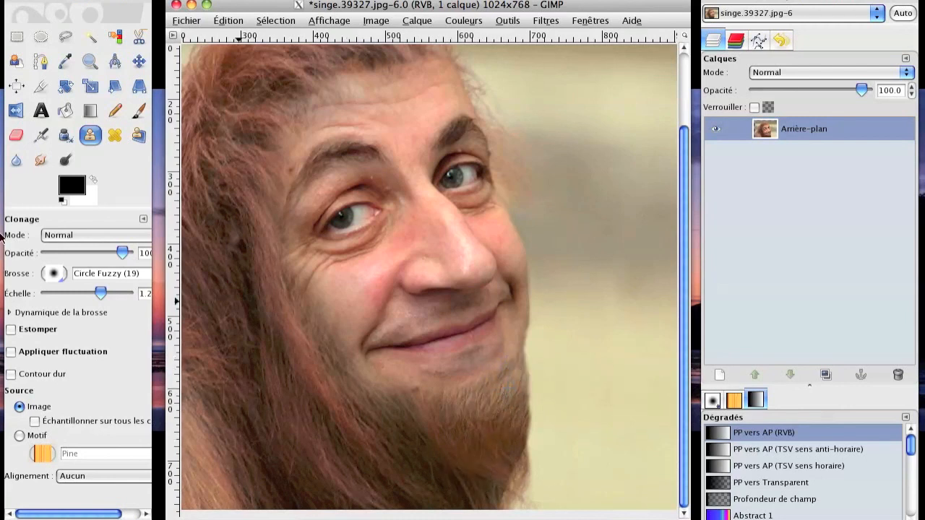
Lower the Clone opacity to about 44 and sample a new source at the top of the beard below the mouth
drag(122, 252, 81, 253)
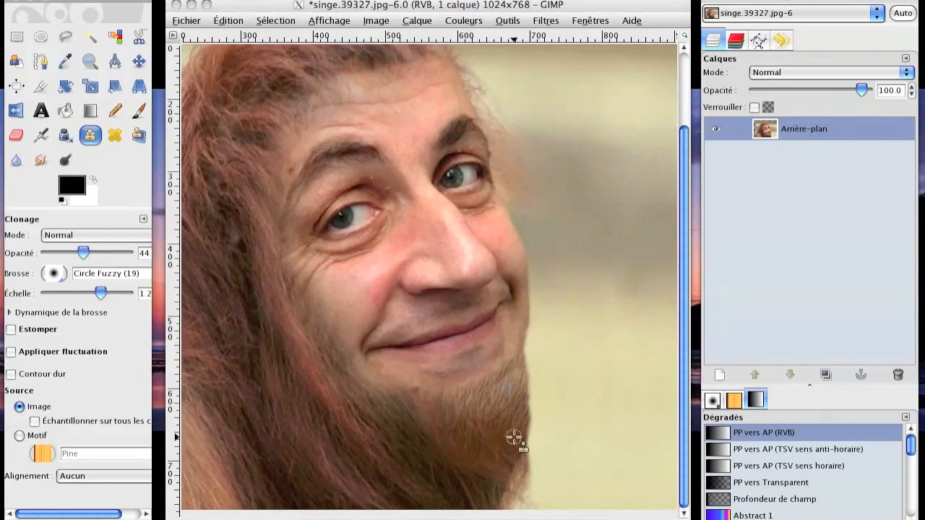
ctrl+click(496, 375)
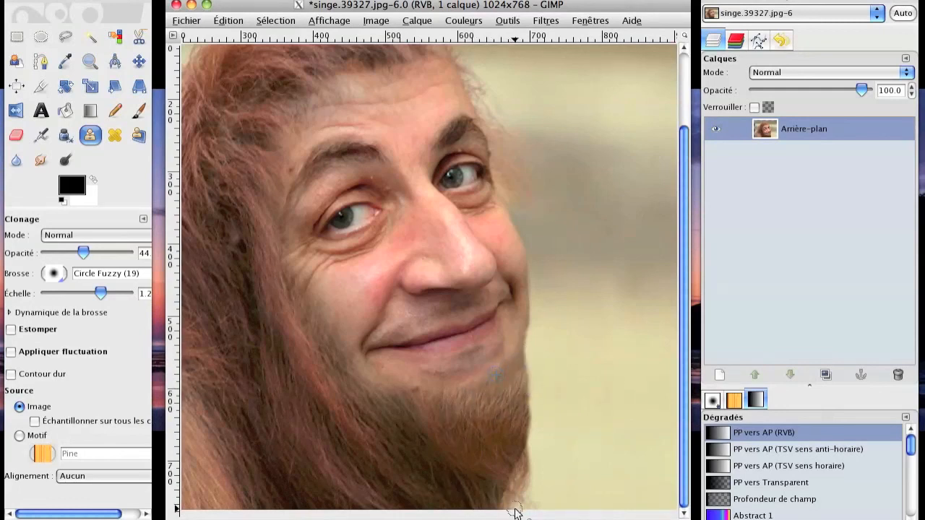
key(minus)
key(minus)
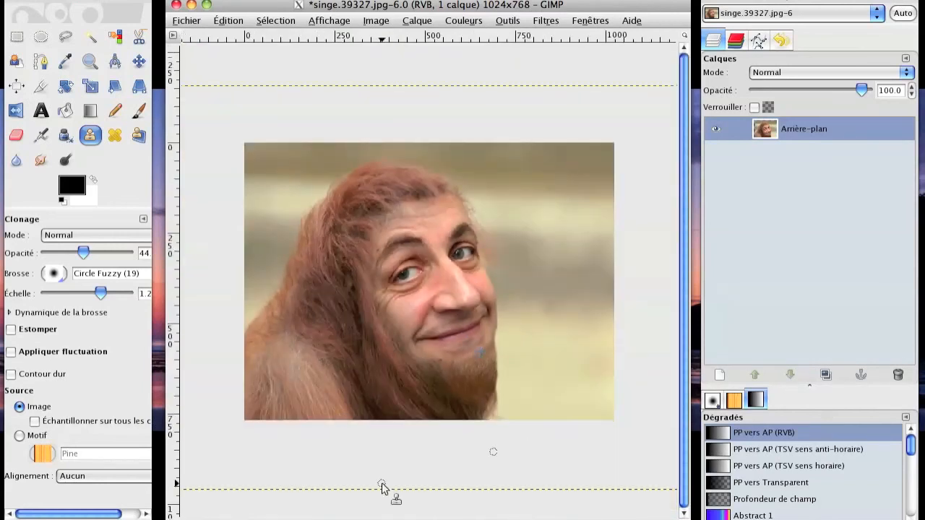